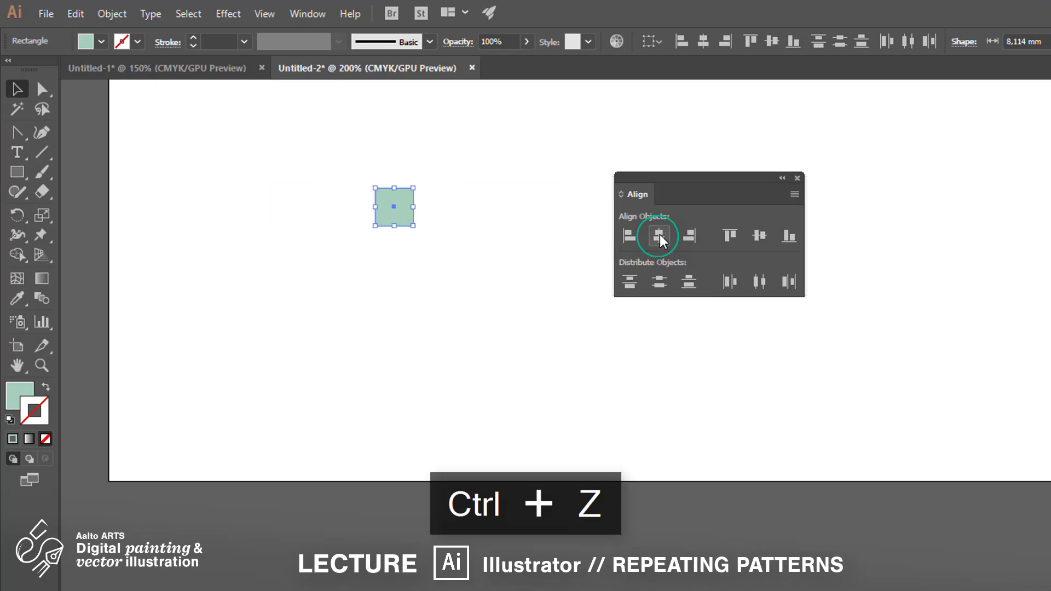
Step: Stagger two squares vertically, select all five, and align them to their vertical centres
{"action": "key", "text": "ctrl+z"}
{"action": "left_click", "coordinate": [458, 288]}
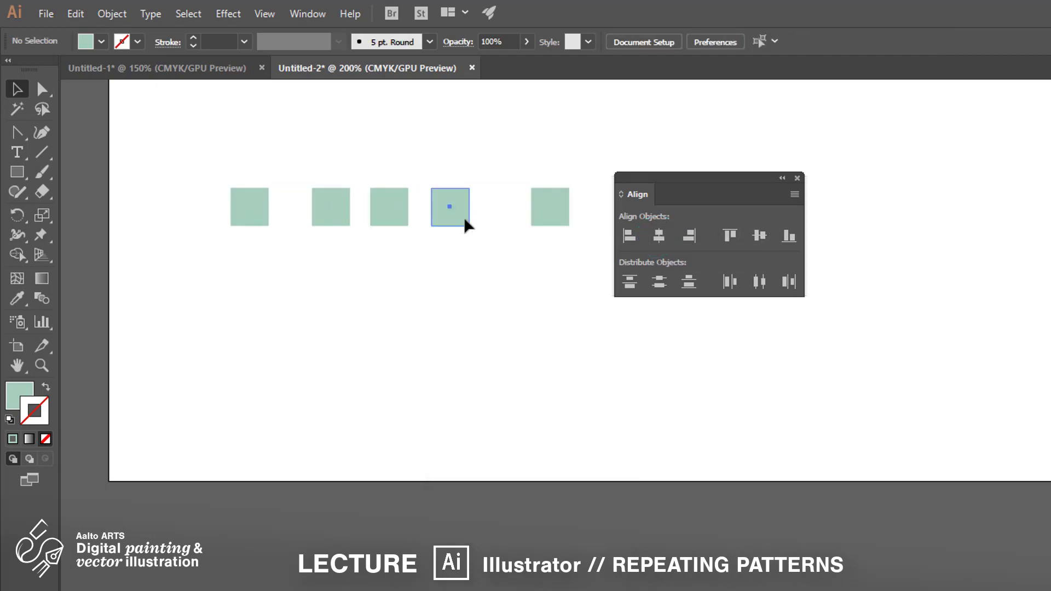
{"action": "left_click_drag", "start_coordinate": [463, 218], "coordinate": [463, 266]}
{"action": "left_click_drag", "start_coordinate": [330, 192], "coordinate": [331, 147]}
{"action": "left_click_drag", "start_coordinate": [163, 136], "coordinate": [574, 322]}
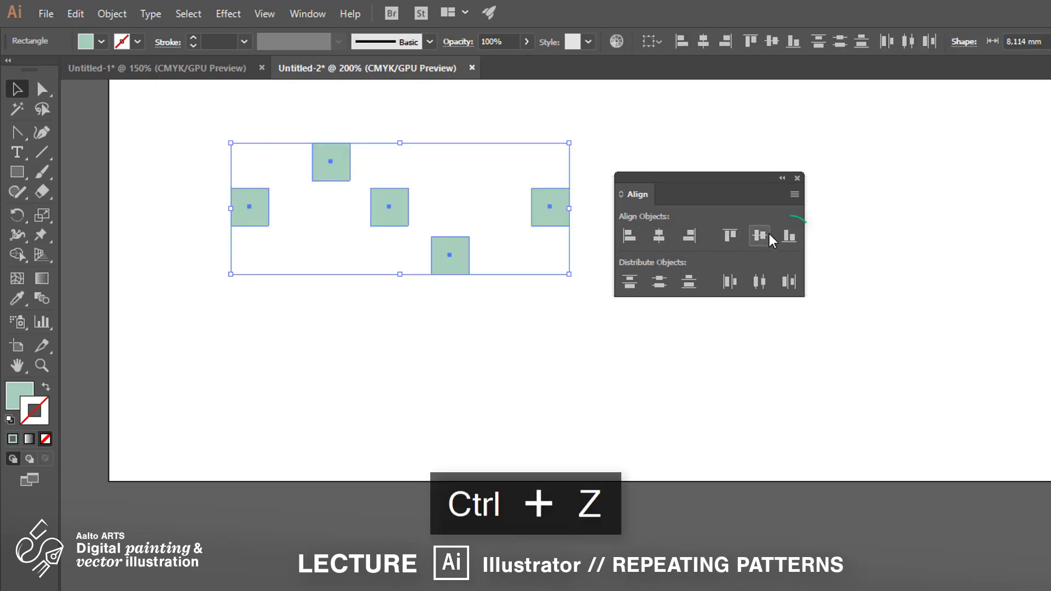
{"action": "left_click", "coordinate": [788, 236]}
{"action": "key", "text": "ctrl+z"}
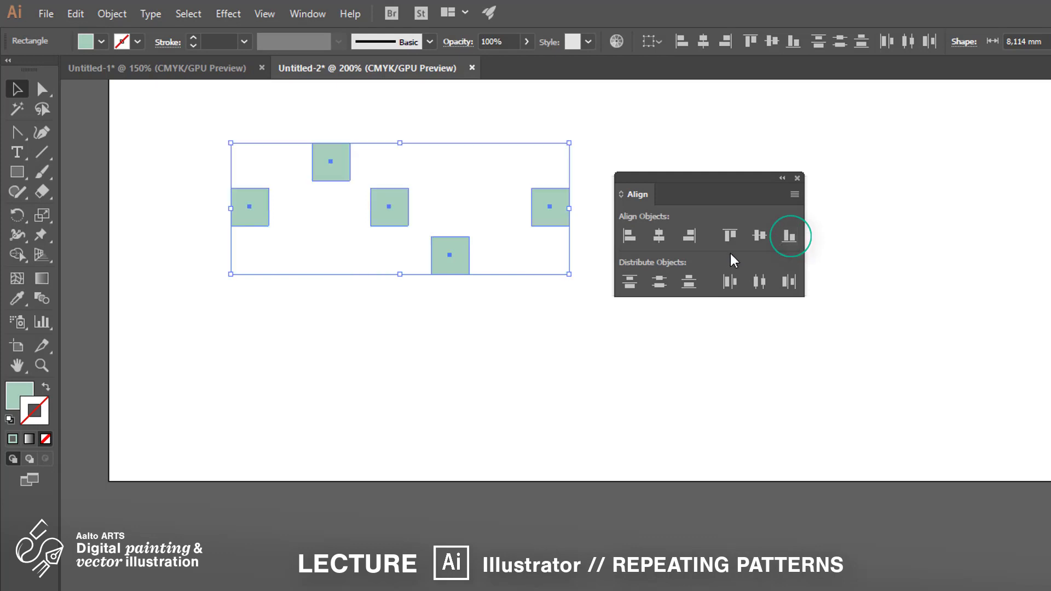
{"action": "left_click", "coordinate": [757, 243]}
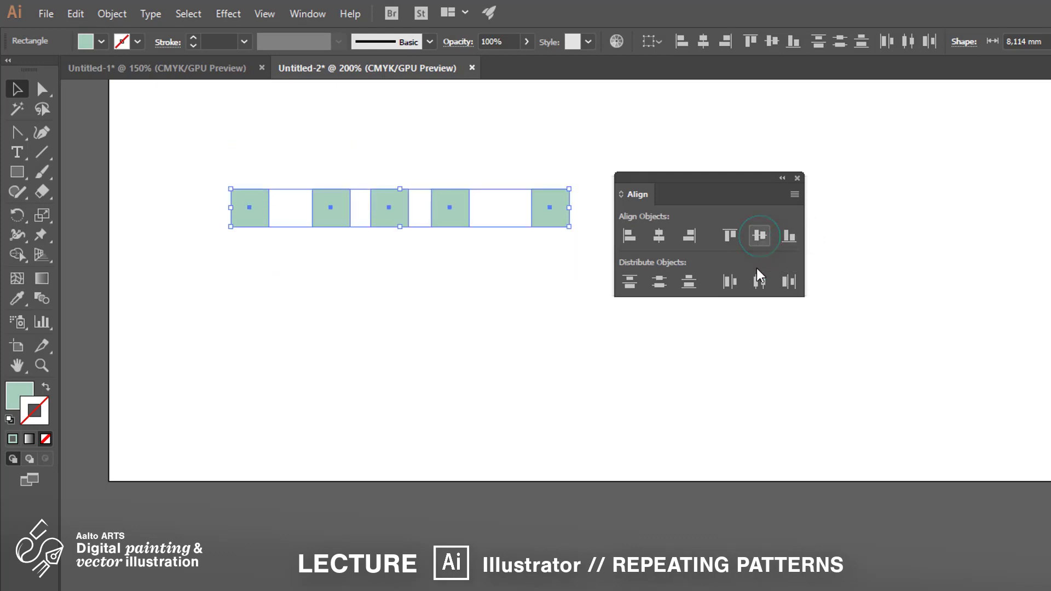
Step: Enlarge the fourth square to about twice its size
{"action": "left_click", "coordinate": [567, 371]}
{"action": "left_click", "coordinate": [458, 215]}
{"action": "left_click_drag", "start_coordinate": [469, 226], "coordinate": [485, 242]}
Step: Align all squares by their tops, then bottoms, and finally vertical centres
{"action": "left_click_drag", "start_coordinate": [556, 180], "coordinate": [222, 247]}
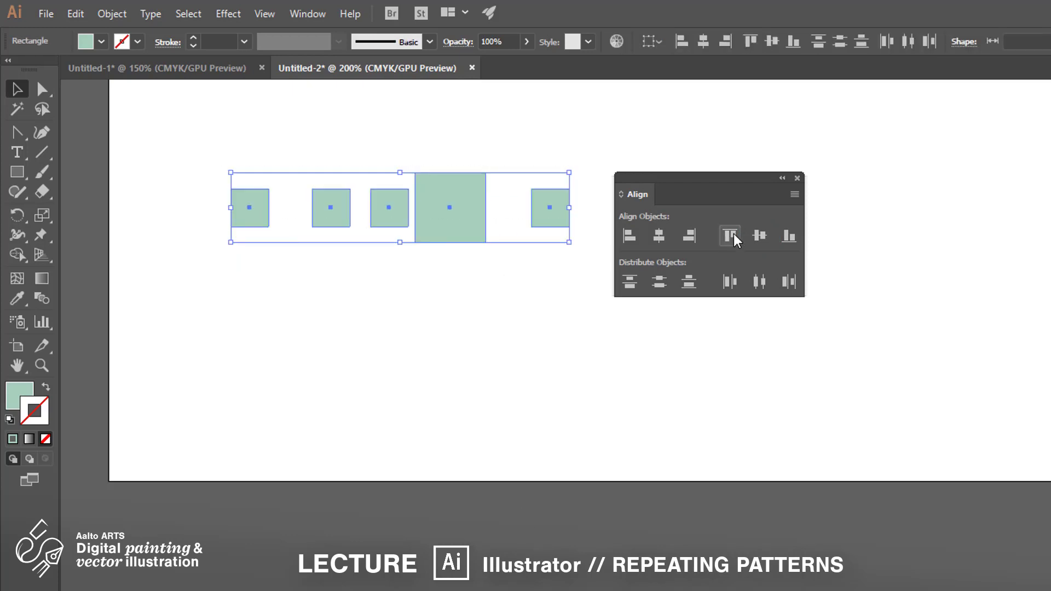
{"action": "left_click", "coordinate": [734, 236]}
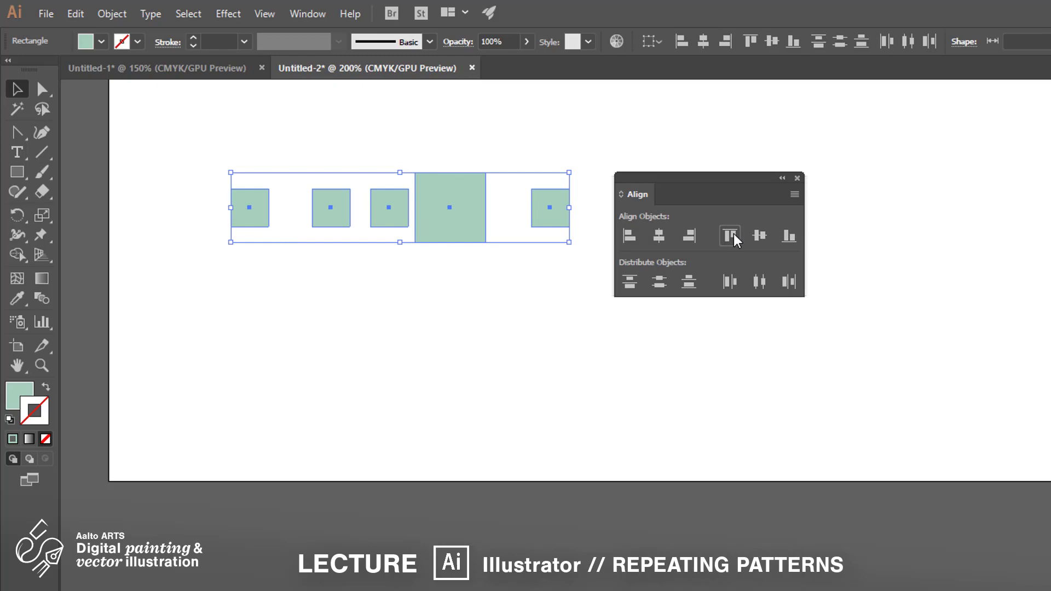
{"action": "left_click", "coordinate": [789, 236]}
{"action": "left_click", "coordinate": [758, 236]}
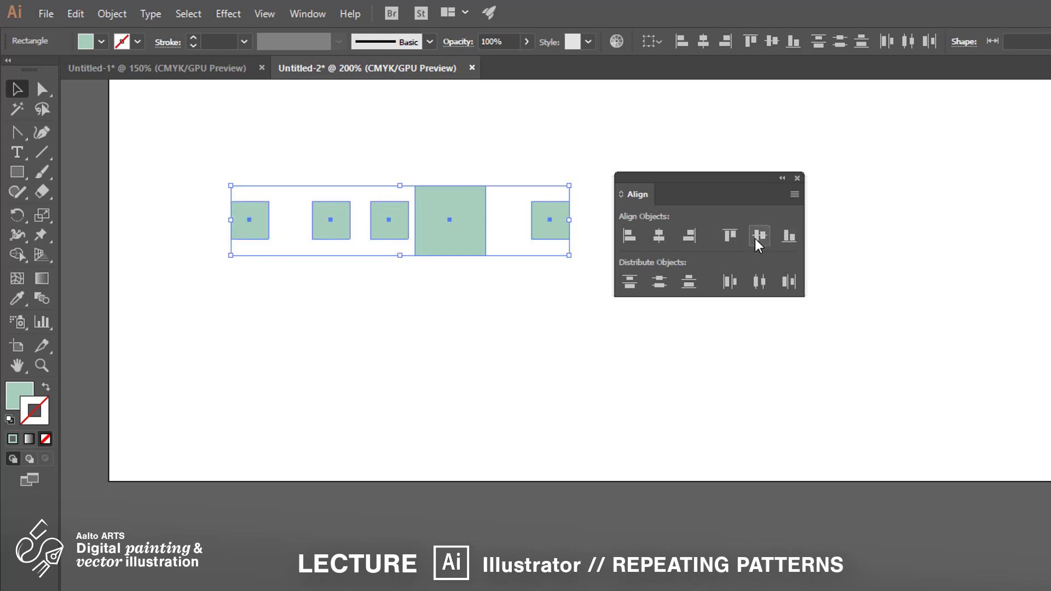
Step: Delete the enlarged square
{"action": "left_click", "coordinate": [576, 327]}
{"action": "left_click", "coordinate": [476, 249]}
{"action": "key", "text": "Delete"}
Step: Distribute the remaining squares evenly by their horizontal centres
{"action": "left_click_drag", "start_coordinate": [557, 270], "coordinate": [207, 204]}
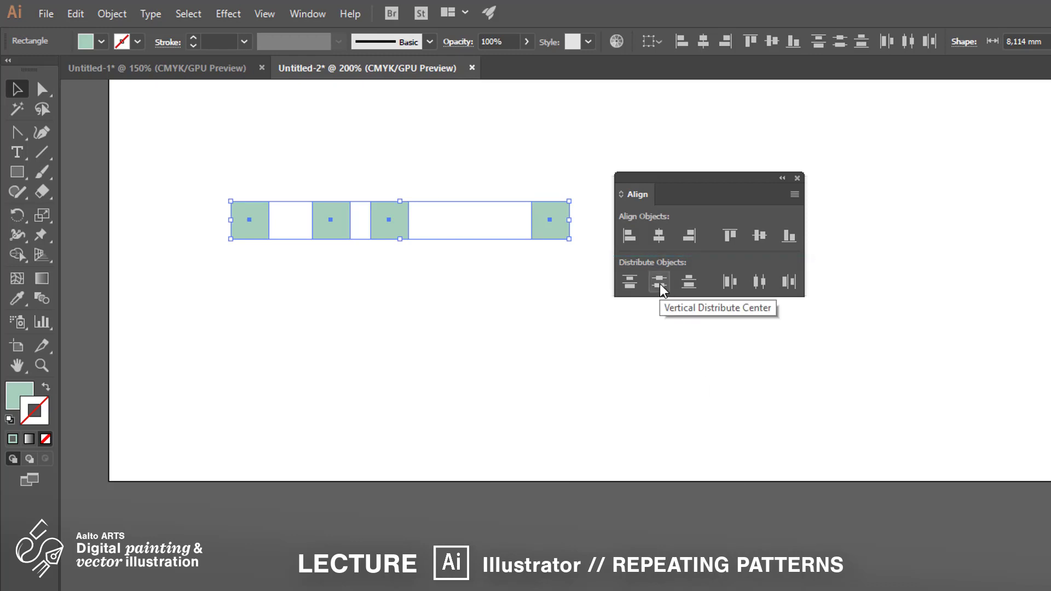
{"action": "left_click", "coordinate": [769, 286]}
{"action": "left_click", "coordinate": [684, 434]}
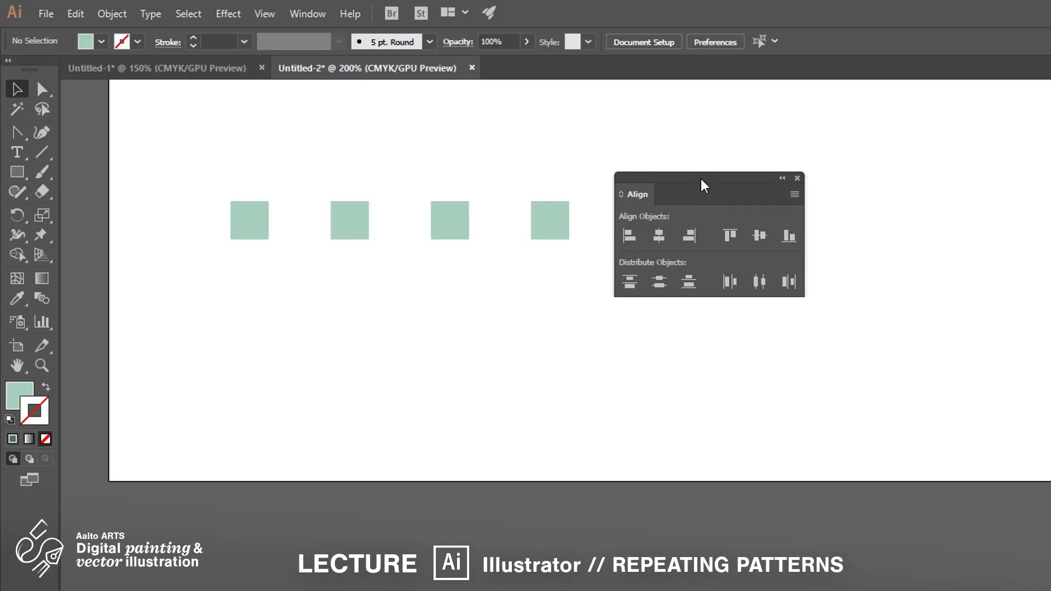
Step: Delete the three rightmost squares, keeping only the first one
{"action": "left_click_drag", "start_coordinate": [704, 181], "coordinate": [740, 345]}
{"action": "left_click_drag", "start_coordinate": [675, 283], "coordinate": [295, 162]}
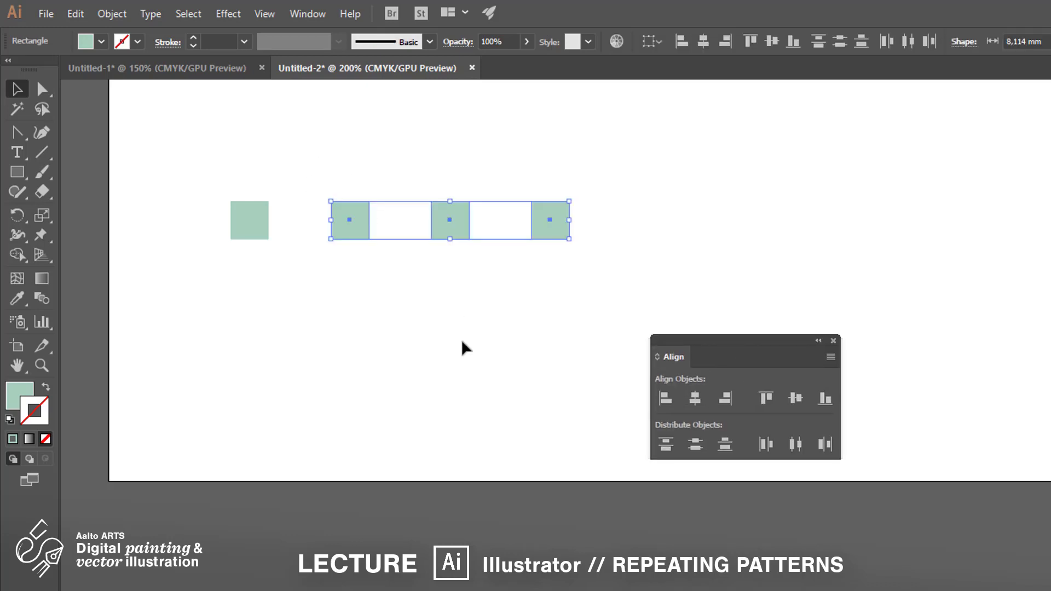
{"action": "key", "text": "Delete"}
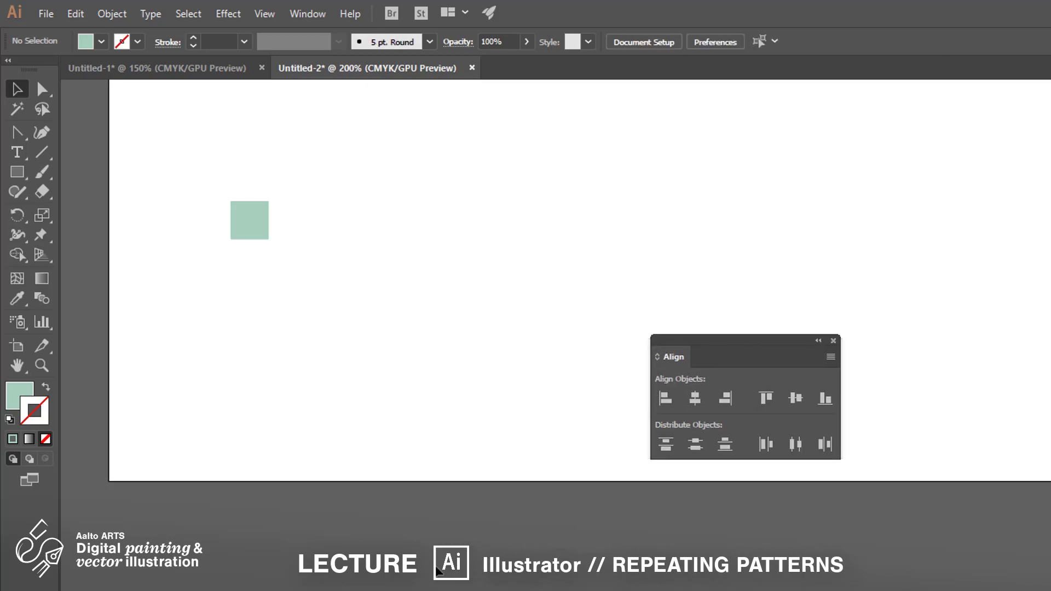
Step: Duplicate the square to its right with a gap of about one square width
{"action": "left_click", "coordinate": [257, 234]}
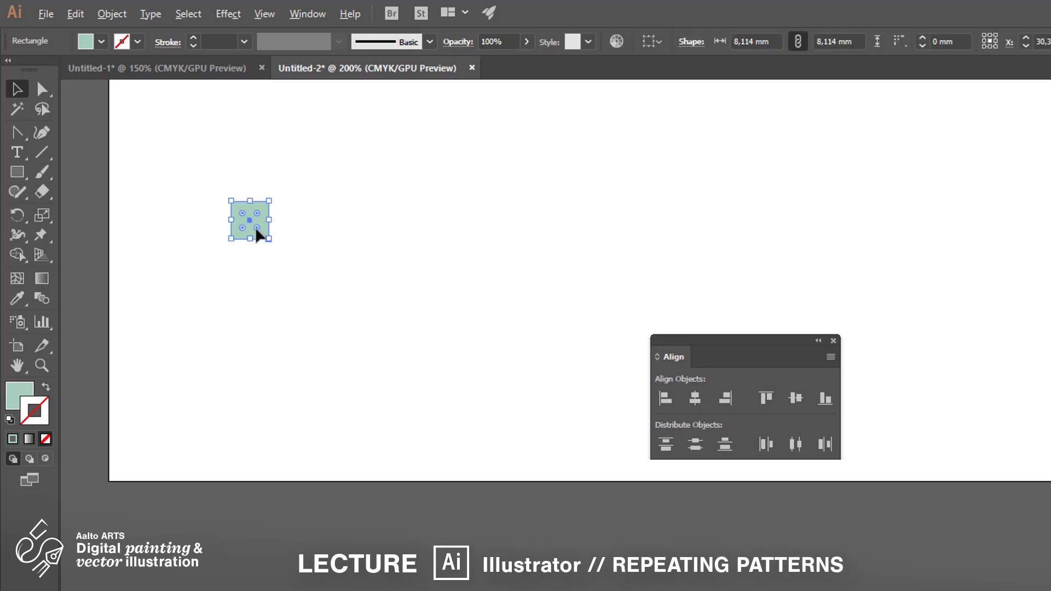
{"action": "left_click", "coordinate": [301, 265]}
{"action": "left_click_drag", "start_coordinate": [258, 228], "coordinate": [334, 232]}
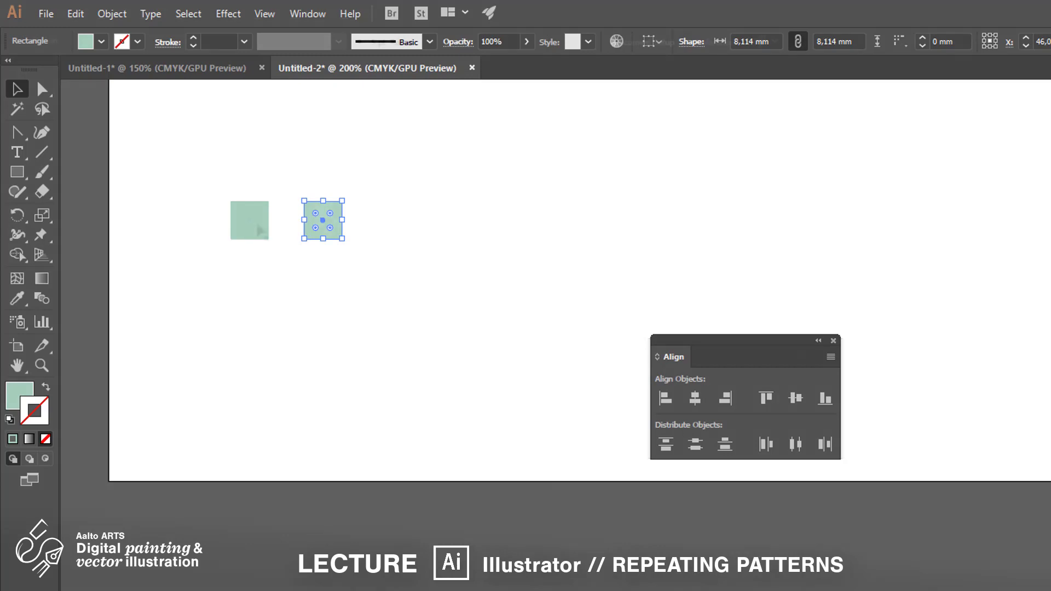
{"action": "mouse_move", "coordinate": [328, 219]}
{"action": "left_mouse_down"}
{"action": "mouse_move", "coordinate": [301, 219]}
{"action": "mouse_move", "coordinate": [333, 221]}
{"action": "left_mouse_up"}
Step: Repeat the duplication to extend the row to fifteen evenly spaced squares
{"action": "key", "text": "ctrl+d"}
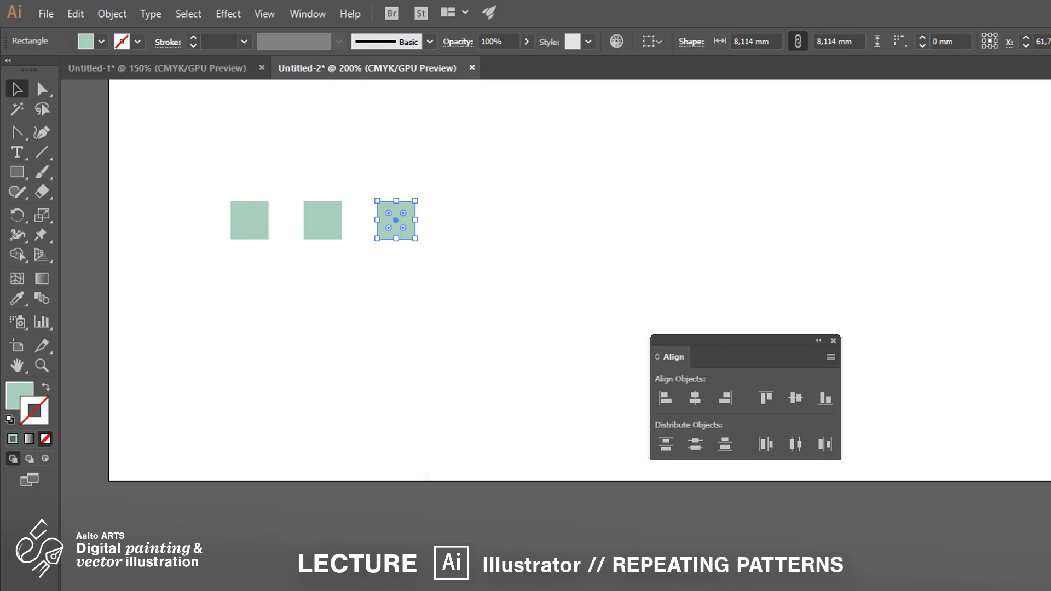
{"action": "key", "text": "ctrl+d"}
{"action": "key", "text": "ctrl+d"}
{"action": "key", "text": "ctrl+d"}
{"action": "key", "text": "ctrl+d"}
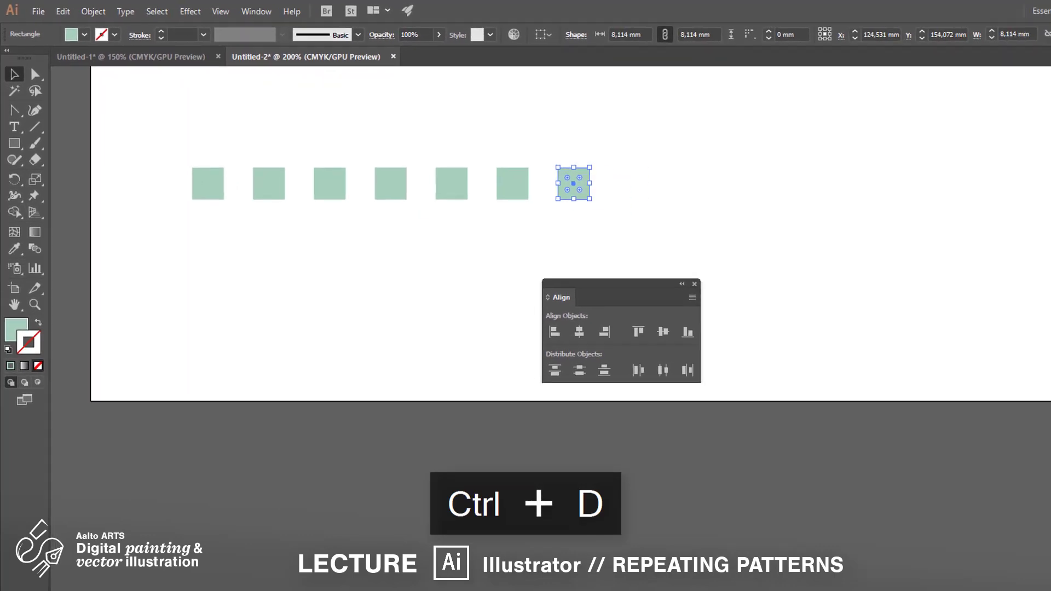
{"action": "key", "text": "ctrl+d"}
{"action": "key", "text": "ctrl+d"}
{"action": "key", "text": "ctrl+d"}
{"action": "key", "text": "ctrl+d"}
{"action": "key", "text": "ctrl+d"}
{"action": "key", "text": "ctrl+d"}
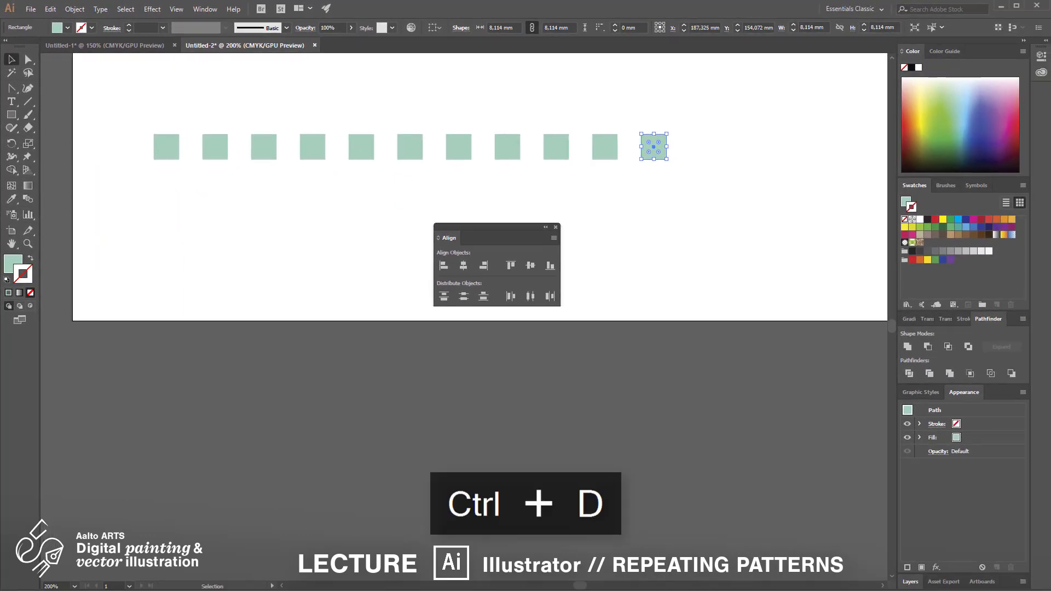
{"action": "key", "text": "ctrl+d"}
{"action": "key", "text": "ctrl+d"}
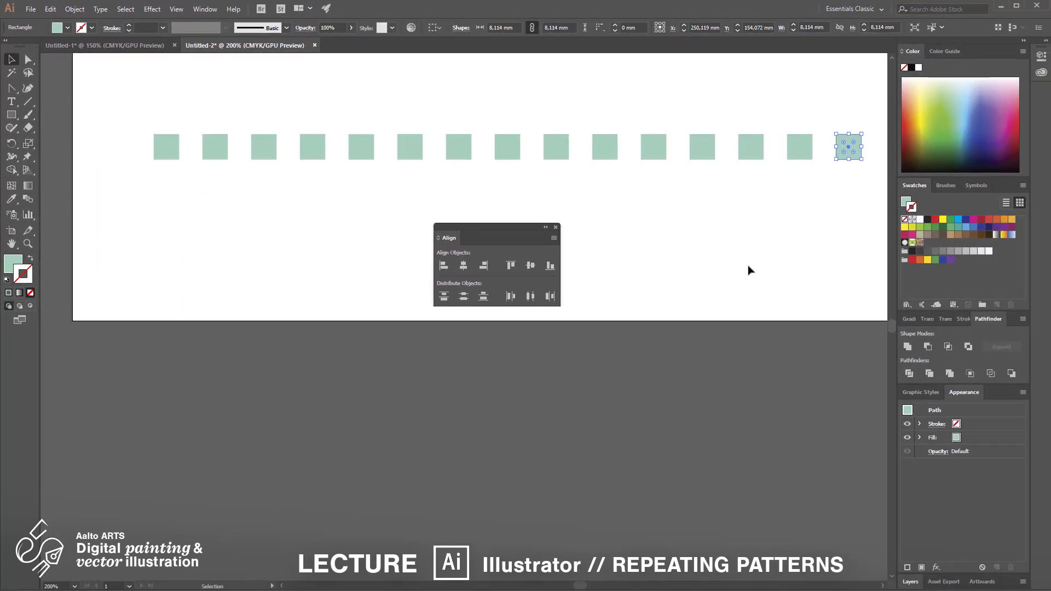
Step: Select the whole row and duplicate it about 16 mm upward
{"action": "key", "text": "ctrl+minus"}
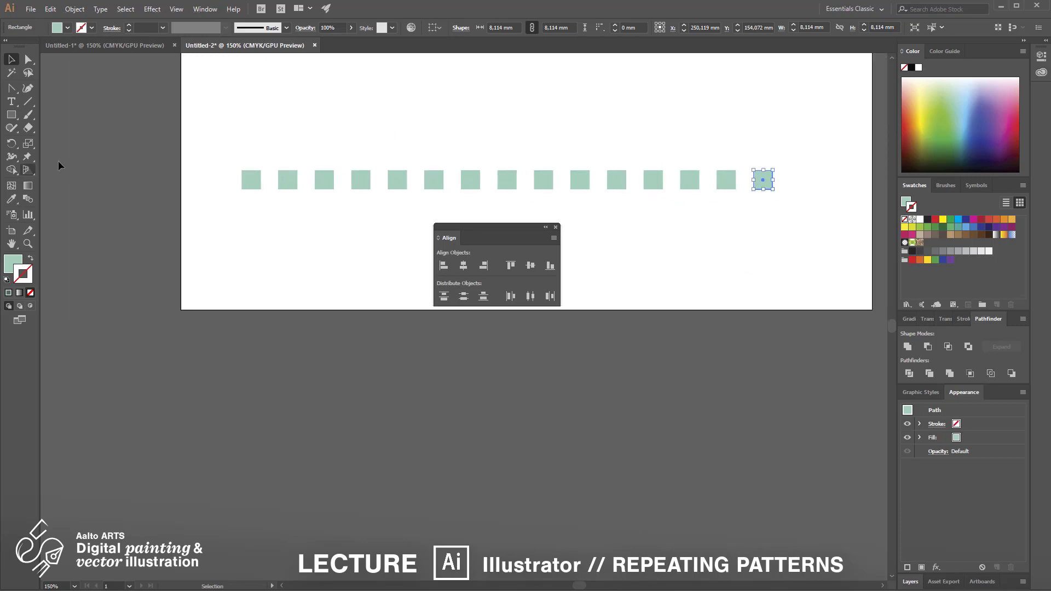
{"action": "left_click_drag", "start_coordinate": [183, 129], "coordinate": [777, 180]}
{"action": "left_click_drag", "start_coordinate": [617, 182], "coordinate": [604, 149]}
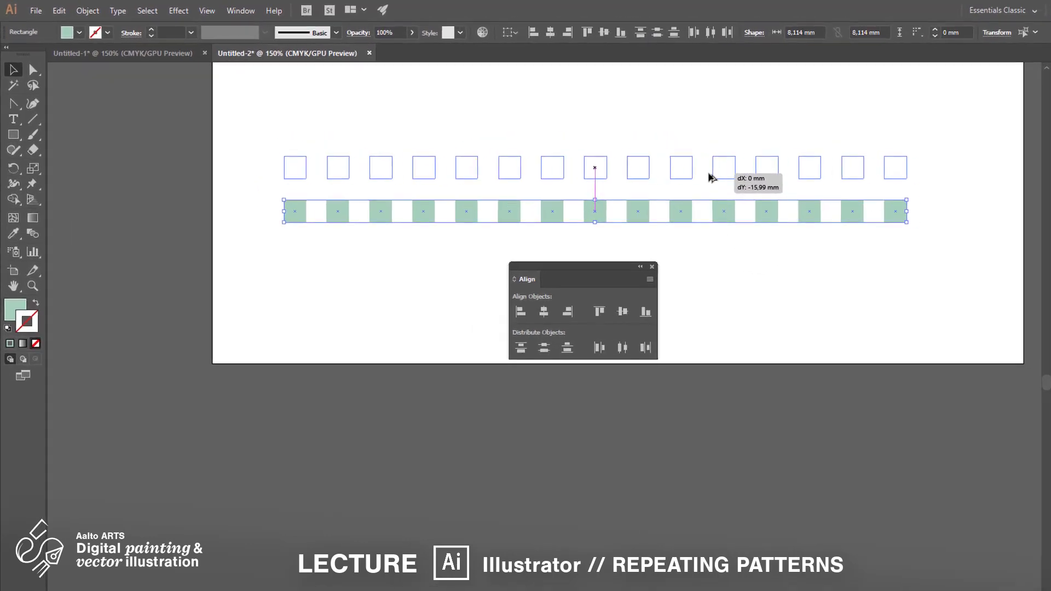
{"action": "left_click_drag", "start_coordinate": [710, 176], "coordinate": [682, 223]}
Step: Repeat the row duplication several times to stack the rows into a grid
{"action": "scroll", "coordinate": [742, 180], "scroll_direction": "down", "scroll_amount": 2}
{"action": "left_click_drag", "start_coordinate": [821, 167], "coordinate": [670, 194]}
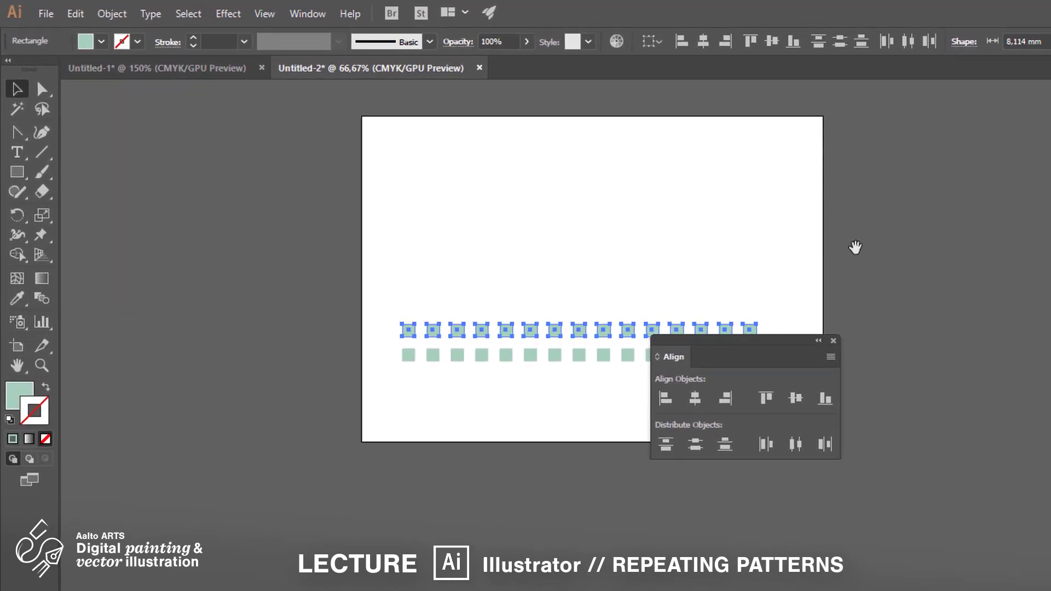
{"action": "key", "text": "ctrl+d"}
{"action": "key", "text": "ctrl+d"}
{"action": "key", "text": "ctrl+d"}
{"action": "key", "text": "ctrl+d"}
{"action": "key", "text": "ctrl+d"}
{"action": "key", "text": "ctrl+d"}
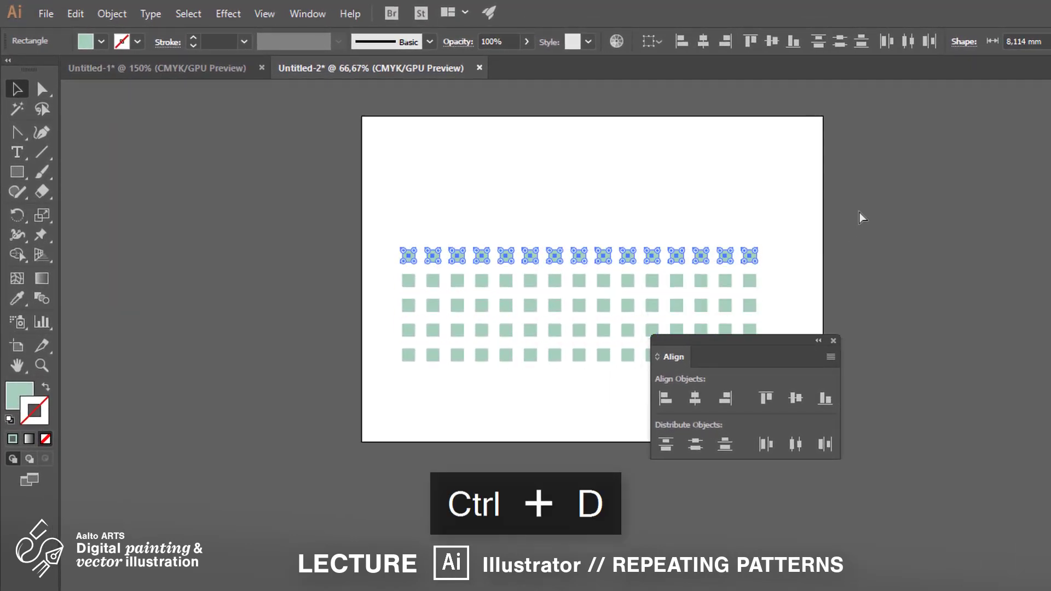
{"action": "key", "text": "ctrl+d"}
{"action": "key", "text": "ctrl+d"}
{"action": "left_click_drag", "start_coordinate": [781, 341], "coordinate": [972, 291]}
{"action": "left_click_drag", "start_coordinate": [712, 230], "coordinate": [606, 220]}
{"action": "left_click_drag", "start_coordinate": [237, 95], "coordinate": [672, 356]}
{"action": "key", "text": "ctrl+1"}
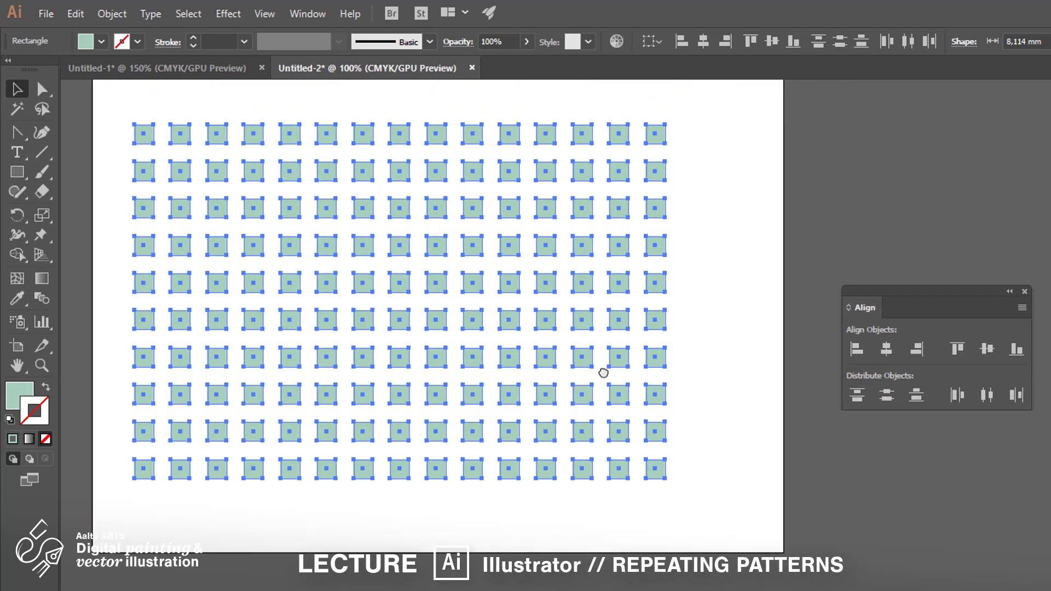
{"action": "key", "text": "ctrl+shift+a"}
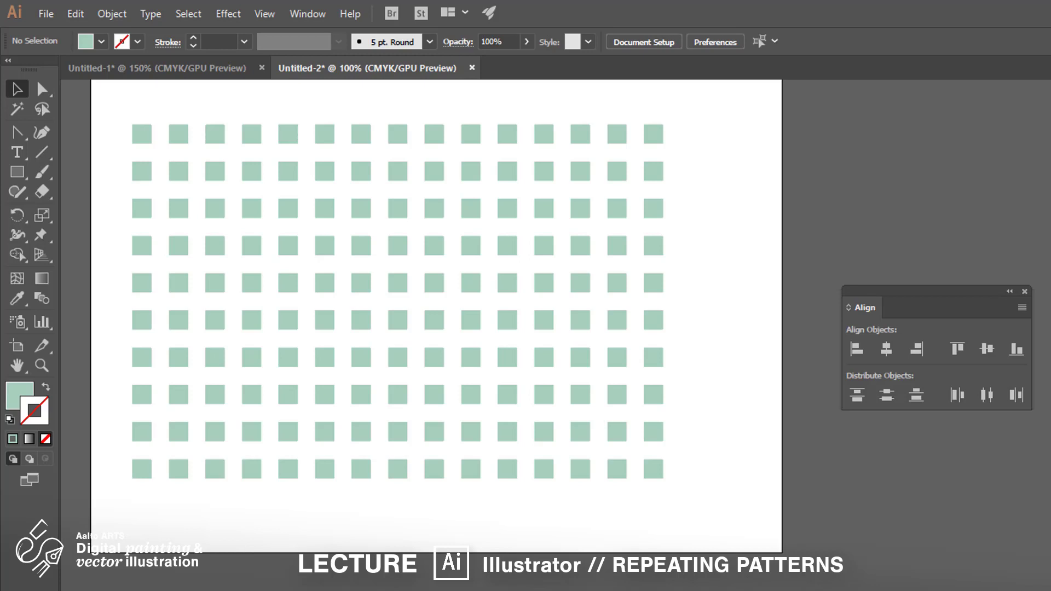
Step: Select the whole grid and scale each square to 80% horizontally and vertically with Transform Each
{"action": "left_click_drag", "start_coordinate": [740, 580], "coordinate": [82, 98]}
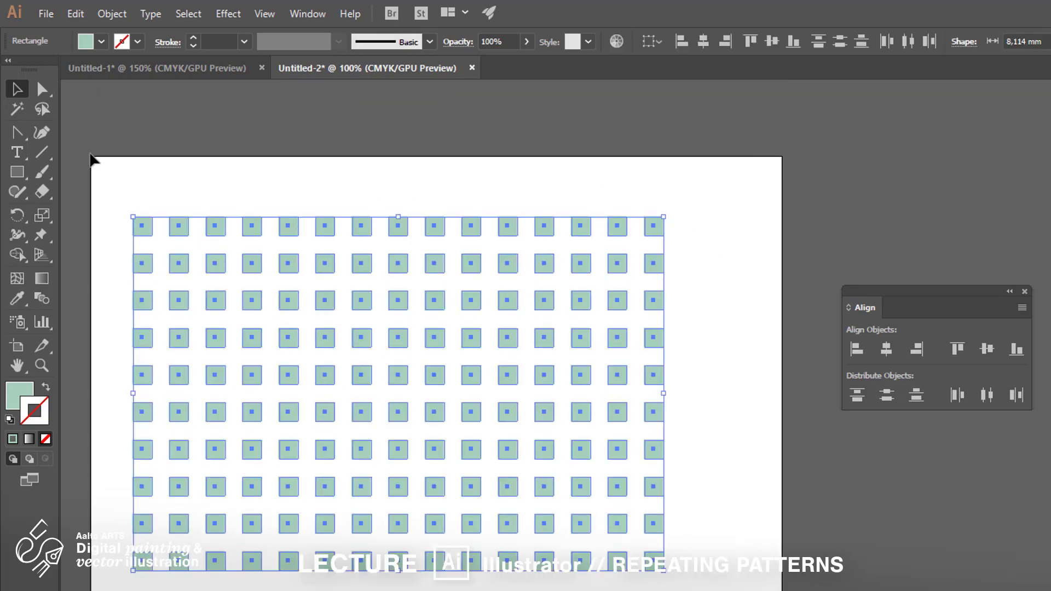
{"action": "left_click", "coordinate": [112, 14]}
{"action": "mouse_move", "coordinate": [164, 33]}
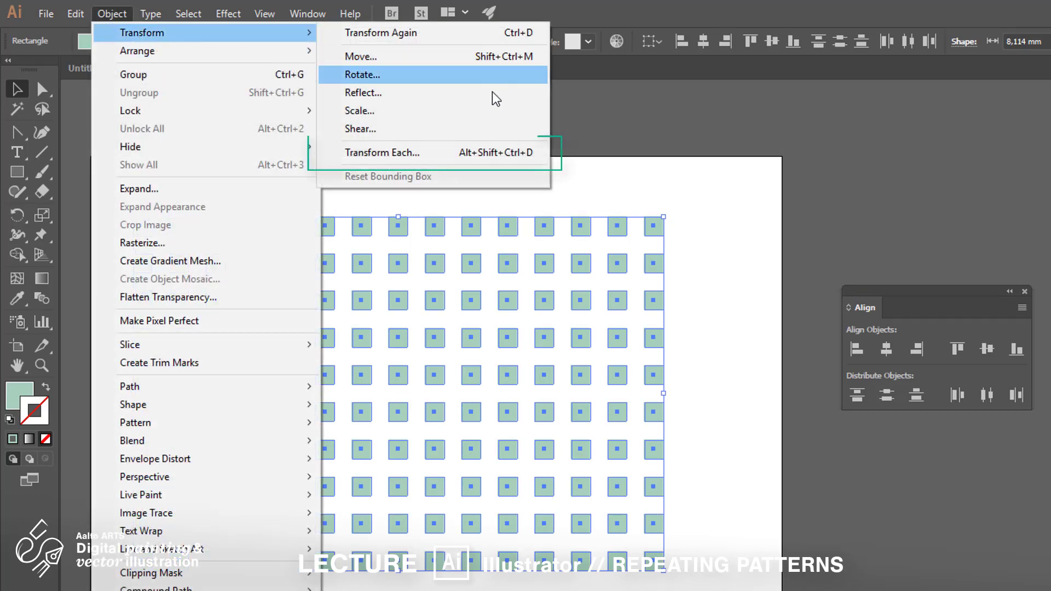
{"action": "left_click", "coordinate": [512, 158]}
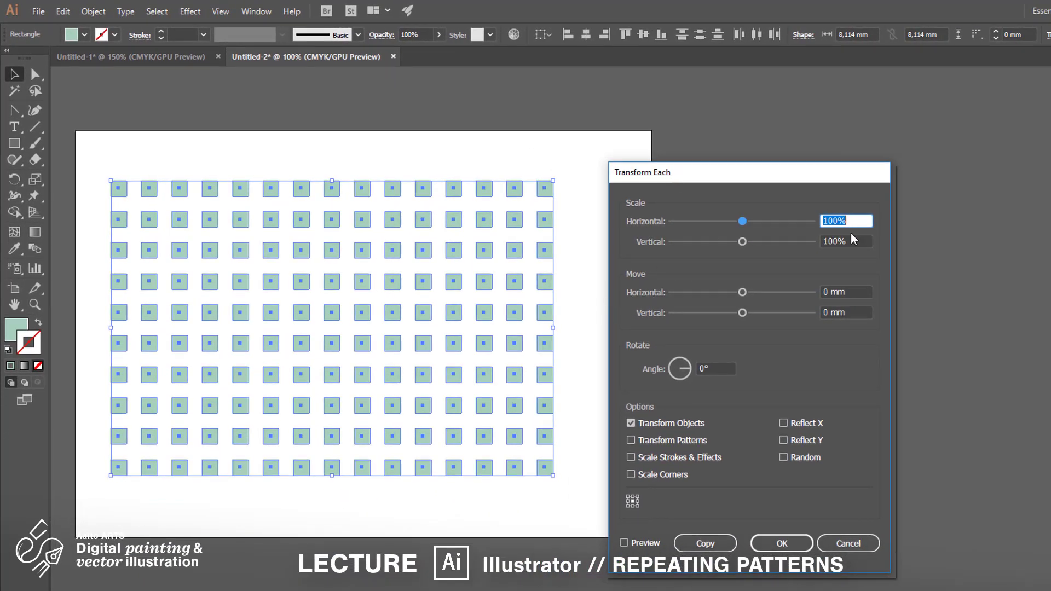
{"action": "type", "text": "80"}
{"action": "key", "text": "Tab"}
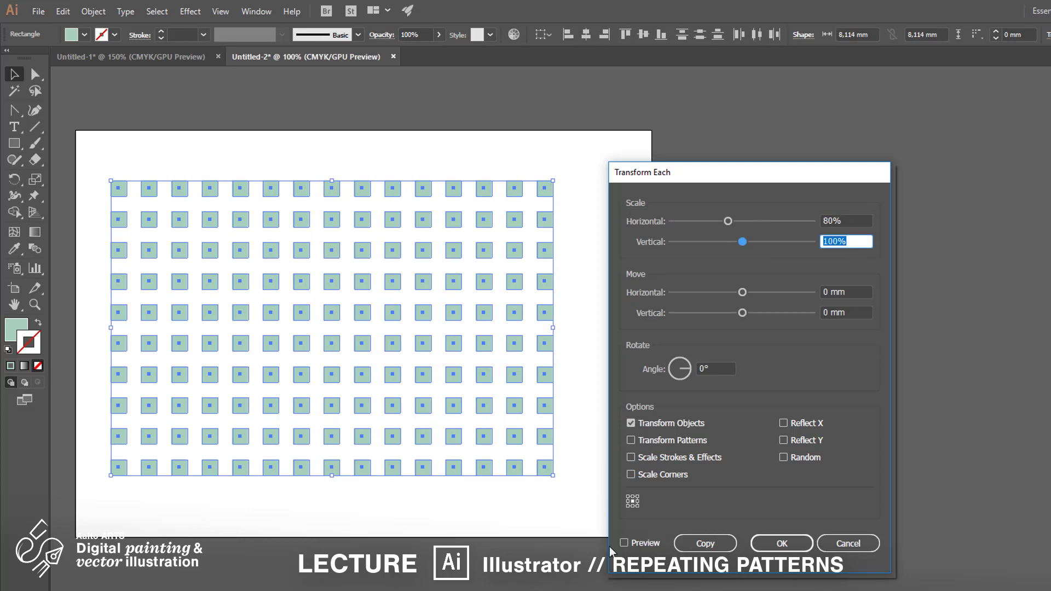
{"action": "type", "text": "80"}
{"action": "left_click", "coordinate": [625, 543]}
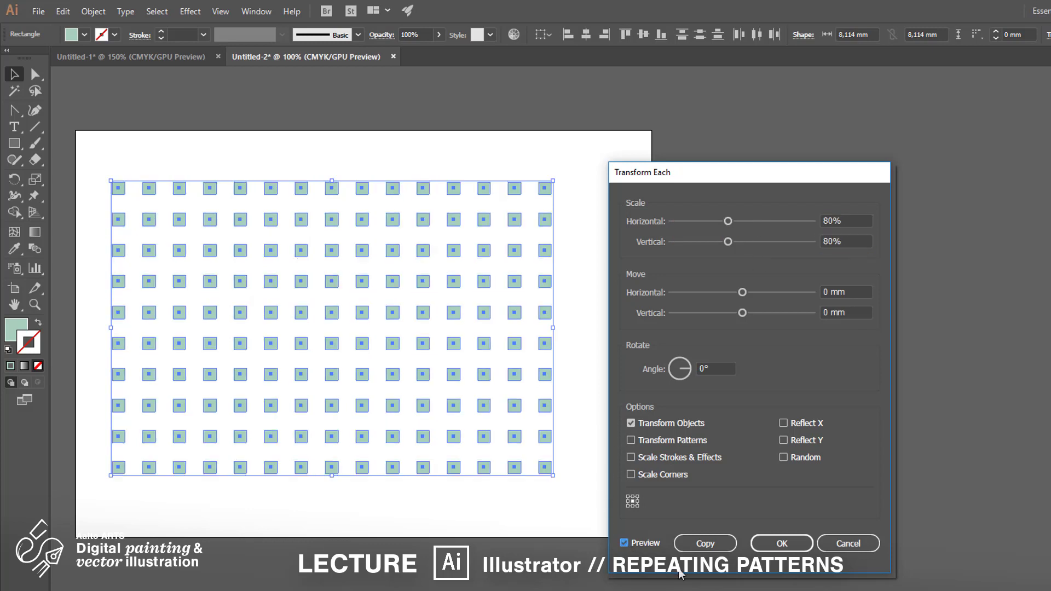
{"action": "left_click", "coordinate": [803, 541]}
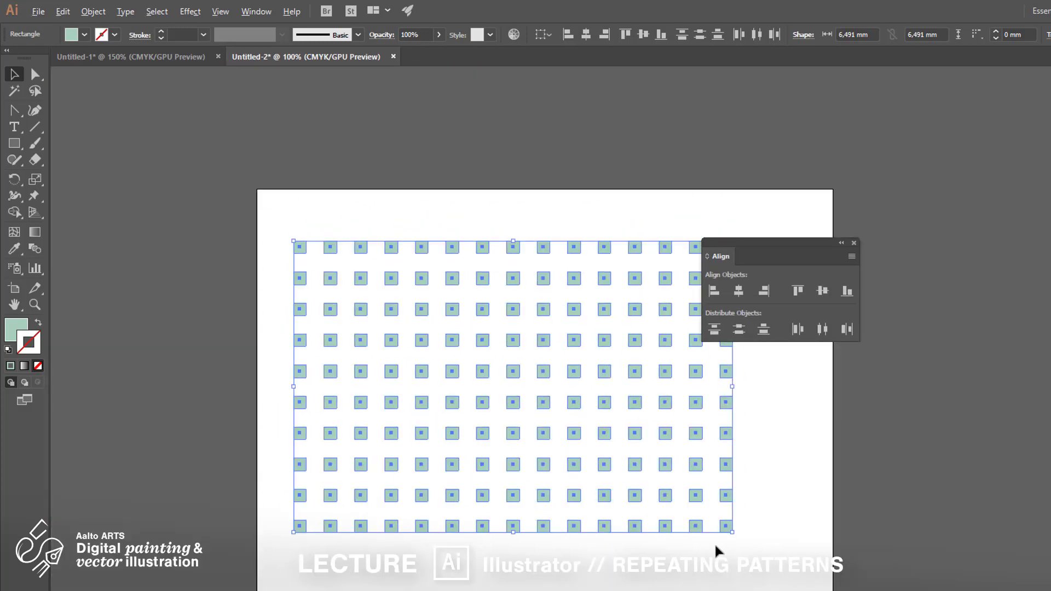
Step: Delete every square except the first one in the top row
{"action": "scroll", "coordinate": [717, 551], "scroll_direction": "up", "scroll_amount": 1}
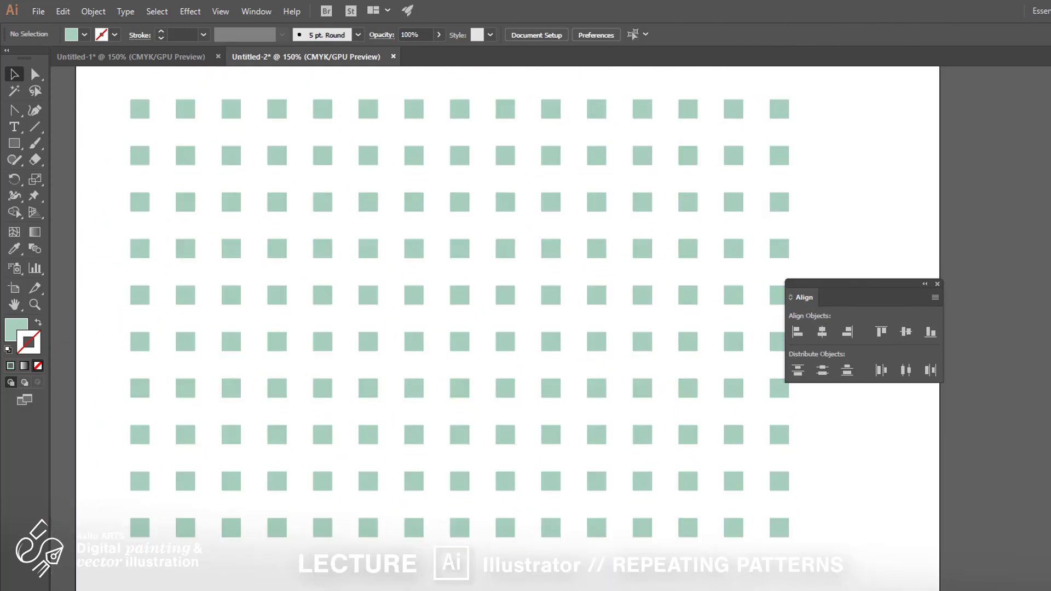
{"action": "left_click_drag", "start_coordinate": [844, 589], "coordinate": [125, 145]}
{"action": "key", "text": "Delete"}
{"action": "left_click_drag", "start_coordinate": [823, 92], "coordinate": [164, 141]}
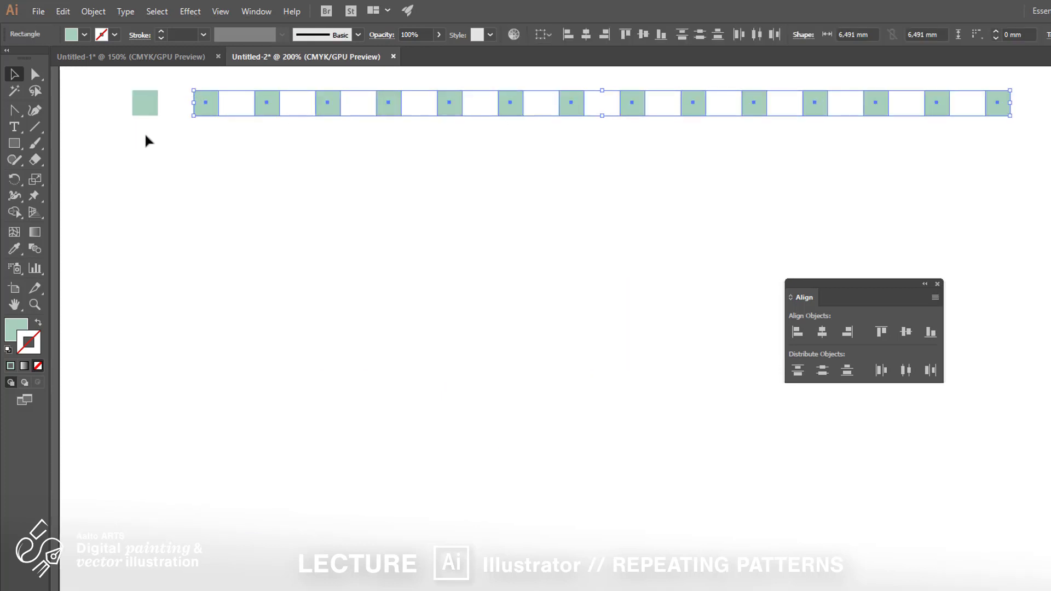
{"action": "key", "text": "Delete"}
Step: Rotate the remaining square into a diamond
{"action": "scroll", "coordinate": [228, 169], "scroll_direction": "up", "scroll_amount": 1}
{"action": "left_click_drag", "start_coordinate": [259, 224], "coordinate": [247, 203]}
{"action": "left_click_drag", "start_coordinate": [256, 210], "coordinate": [255, 198]}
{"action": "scroll", "coordinate": [256, 198], "scroll_direction": "up", "scroll_amount": 2}
{"action": "left_click", "coordinate": [290, 226]}
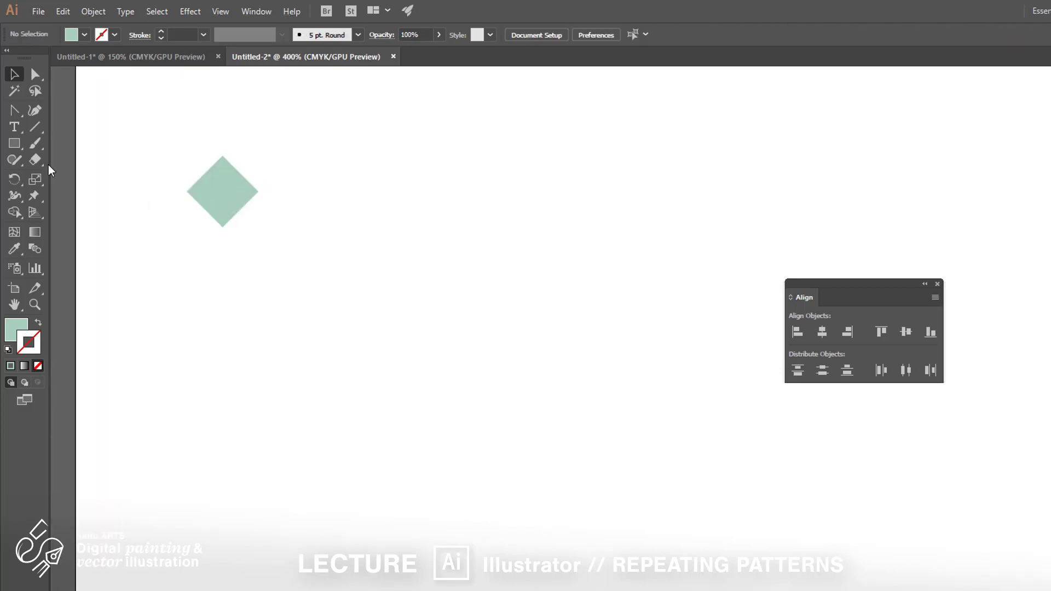
Step: Draw a circle about 6.8 mm across beside the diamond and fill it purple
{"action": "left_click_drag", "start_coordinate": [14, 143], "coordinate": [71, 176]}
{"action": "left_click_drag", "start_coordinate": [273, 180], "coordinate": [326, 233]}
{"action": "double_click", "coordinate": [19, 328]}
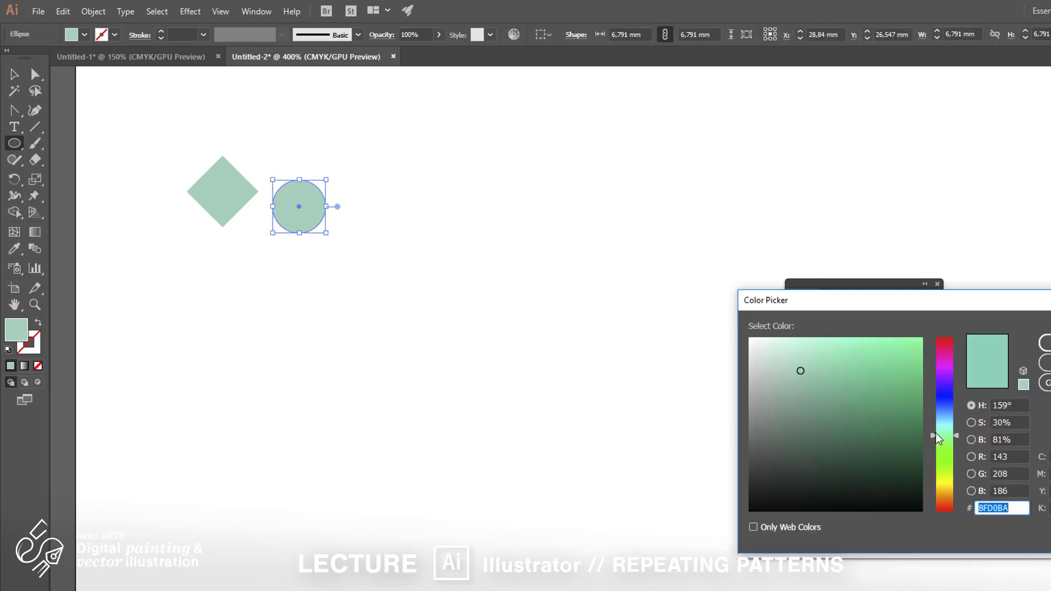
{"action": "left_click_drag", "start_coordinate": [937, 436], "coordinate": [930, 358]}
{"action": "left_click", "coordinate": [1045, 342]}
Step: Draw a triangle about 6 mm wide below the diamond with the Polygon tool
{"action": "left_click", "coordinate": [15, 75]}
{"action": "left_click", "coordinate": [109, 148]}
{"action": "left_click_drag", "start_coordinate": [14, 143], "coordinate": [71, 188]}
{"action": "left_click_drag", "start_coordinate": [244, 253], "coordinate": [269, 274]}
{"action": "left_click", "coordinate": [15, 74]}
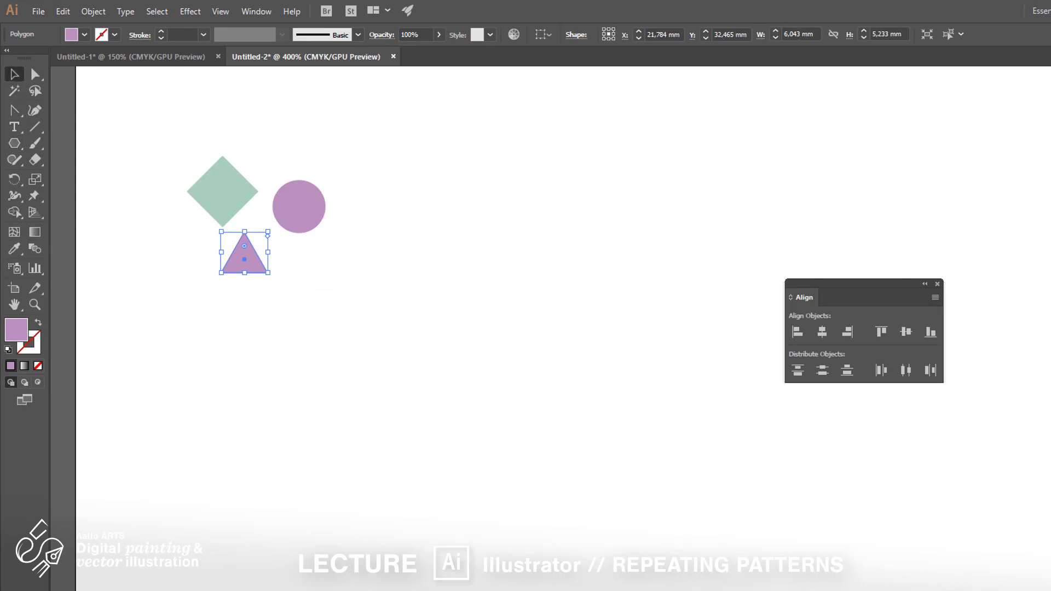
Step: Fill the triangle with black
{"action": "left_click", "coordinate": [1048, 340]}
{"action": "left_click", "coordinate": [246, 318]}
{"action": "scroll", "coordinate": [170, 299], "scroll_direction": "up", "scroll_amount": 1}
{"action": "scroll", "coordinate": [293, 324], "scroll_direction": "down", "scroll_amount": 1}
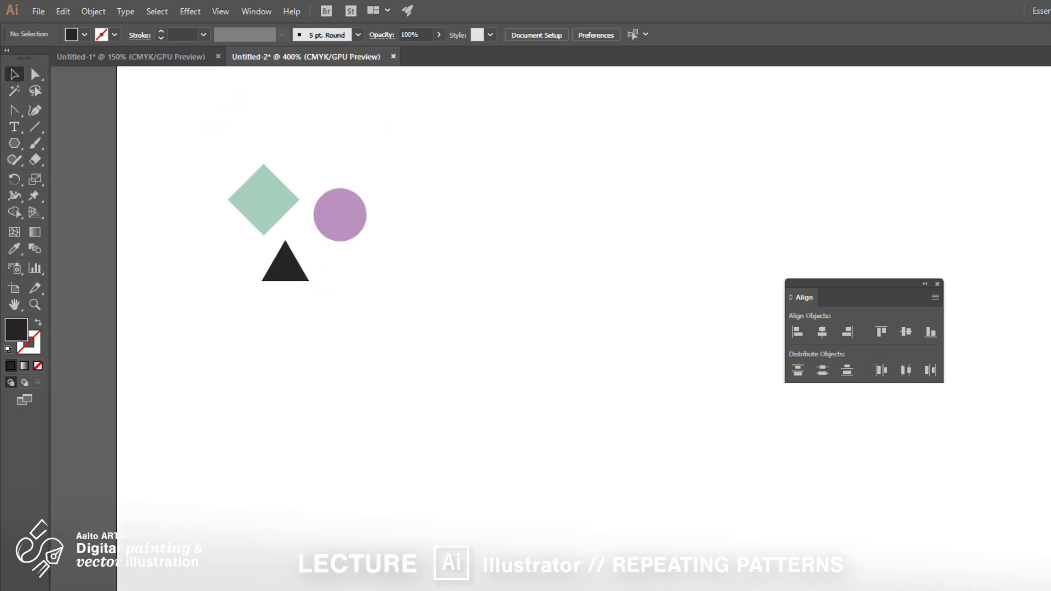
Step: Enlarge the black triangle slightly below the diamond
{"action": "left_click", "coordinate": [285, 279]}
{"action": "mouse_move", "coordinate": [310, 282]}
{"action": "left_mouse_down"}
{"action": "mouse_move", "coordinate": [324, 296]}
{"action": "mouse_move", "coordinate": [300, 276]}
{"action": "left_mouse_up"}
{"action": "left_click", "coordinate": [420, 529]}
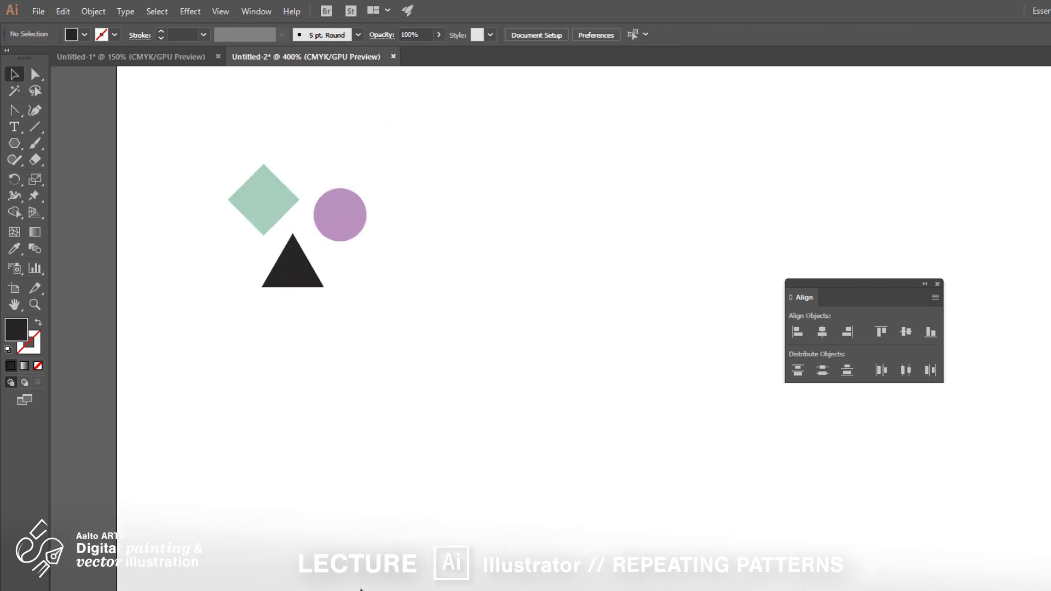
Step: Select the diamond, circle and triangle together and make them into a new pattern
{"action": "left_click_drag", "start_coordinate": [209, 140], "coordinate": [410, 342]}
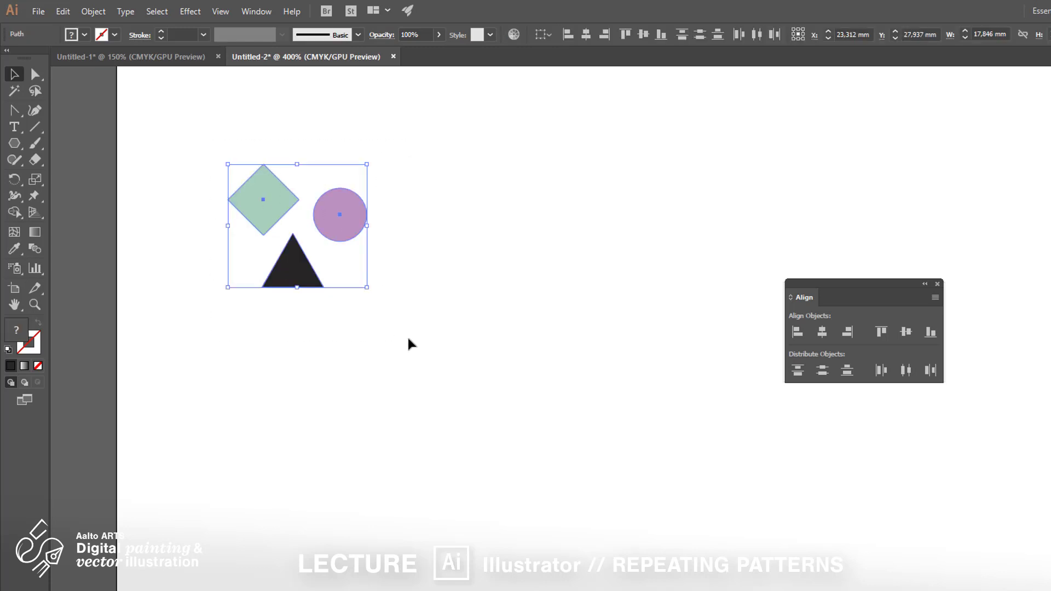
{"action": "left_click", "coordinate": [88, 11]}
{"action": "mouse_move", "coordinate": [247, 353]}
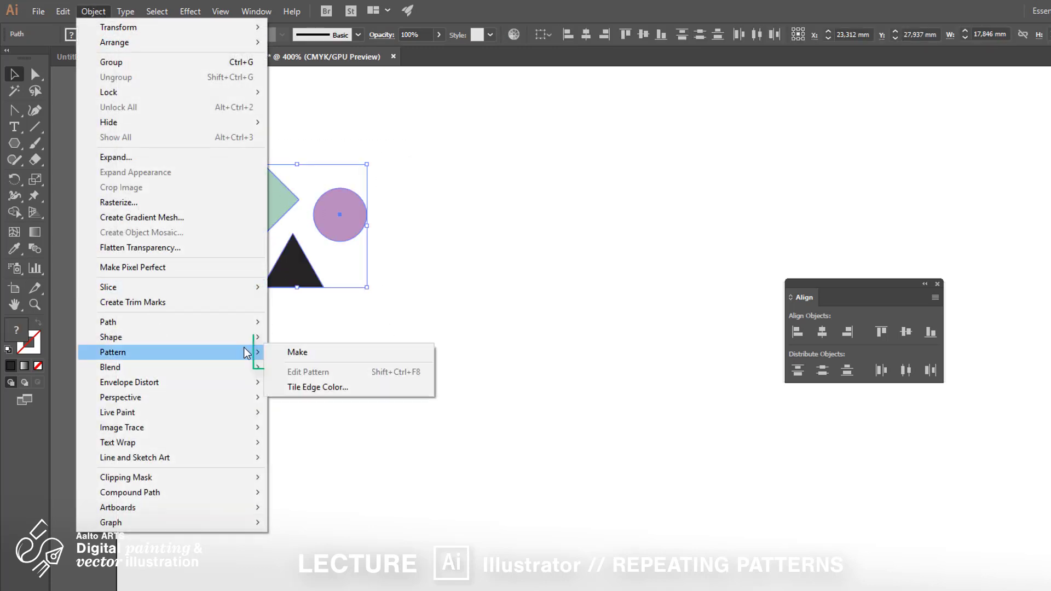
{"action": "left_click", "coordinate": [303, 361]}
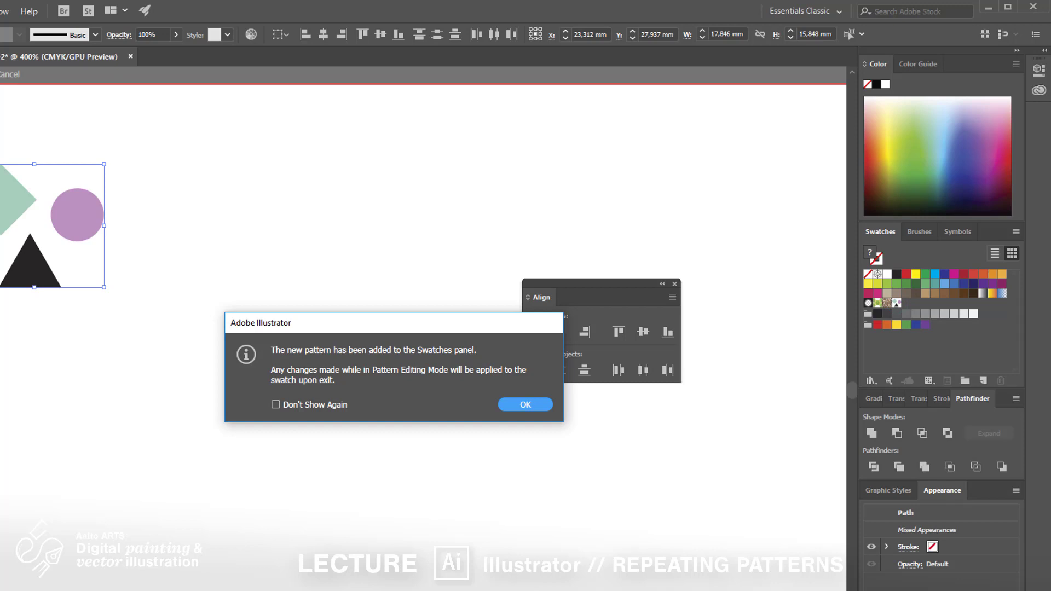
{"action": "left_click", "coordinate": [545, 405]}
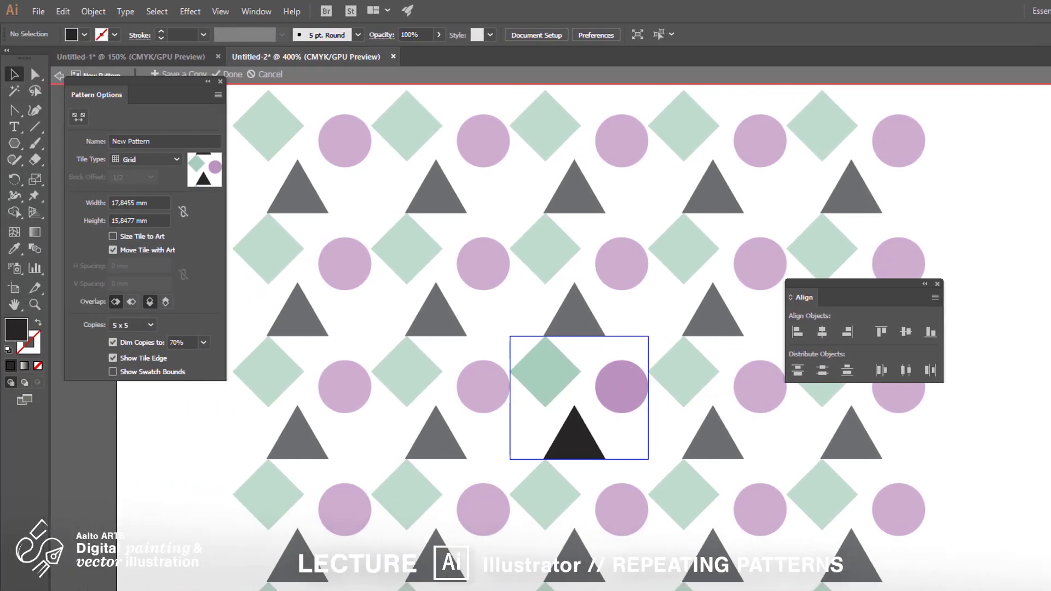
Step: Rearrange the diamond, circle and triangle inside the pattern tile so they sit closer together
{"action": "left_click_drag", "start_coordinate": [780, 590], "coordinate": [702, 586]}
{"action": "scroll", "coordinate": [744, 590], "scroll_direction": "down", "scroll_amount": 1}
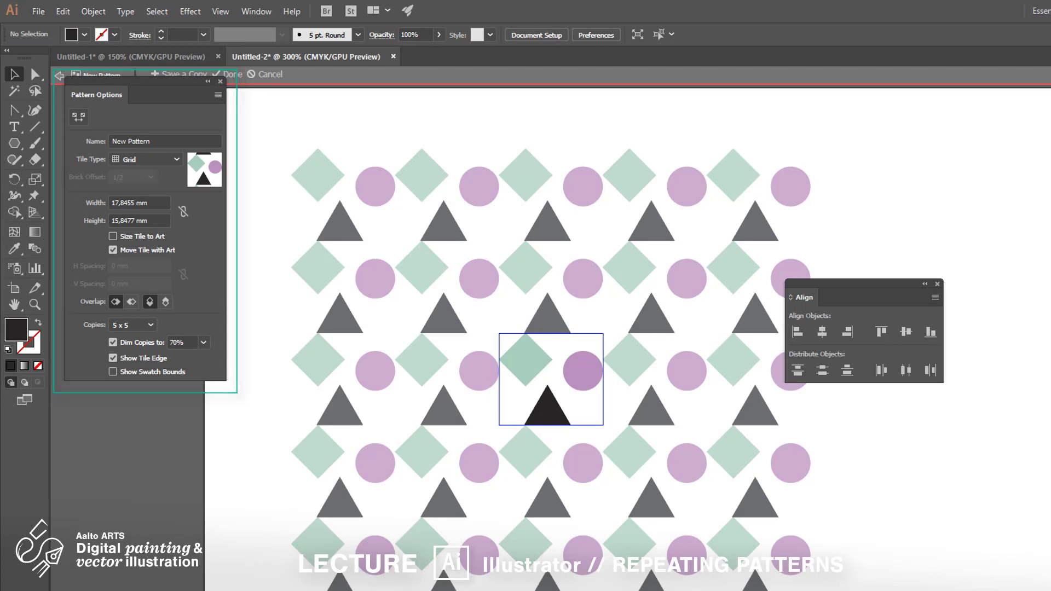
{"action": "left_click_drag", "start_coordinate": [151, 90], "coordinate": [140, 109]}
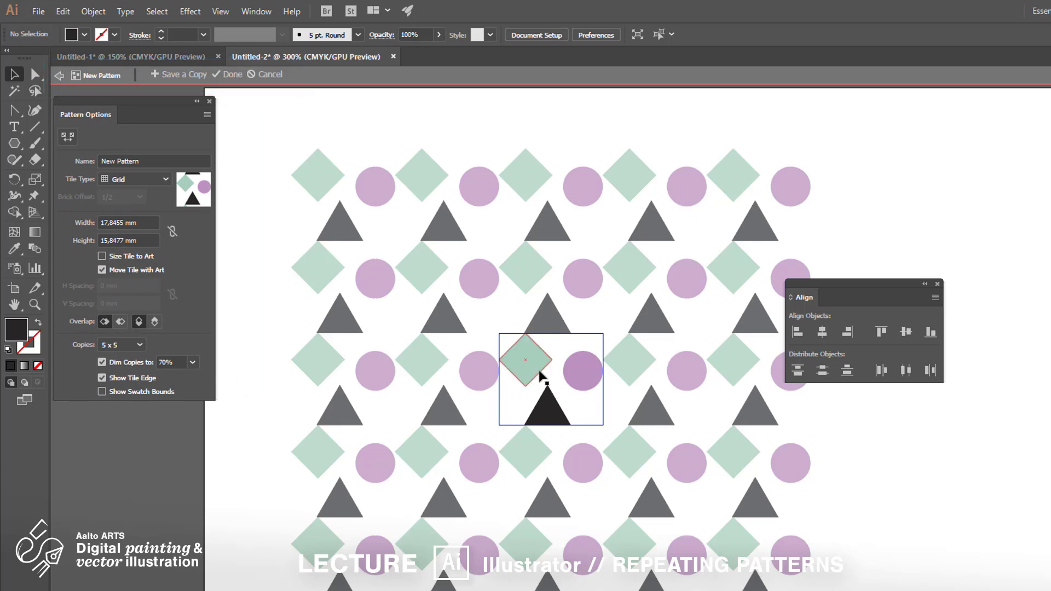
{"action": "left_click_drag", "start_coordinate": [529, 378], "coordinate": [591, 409]}
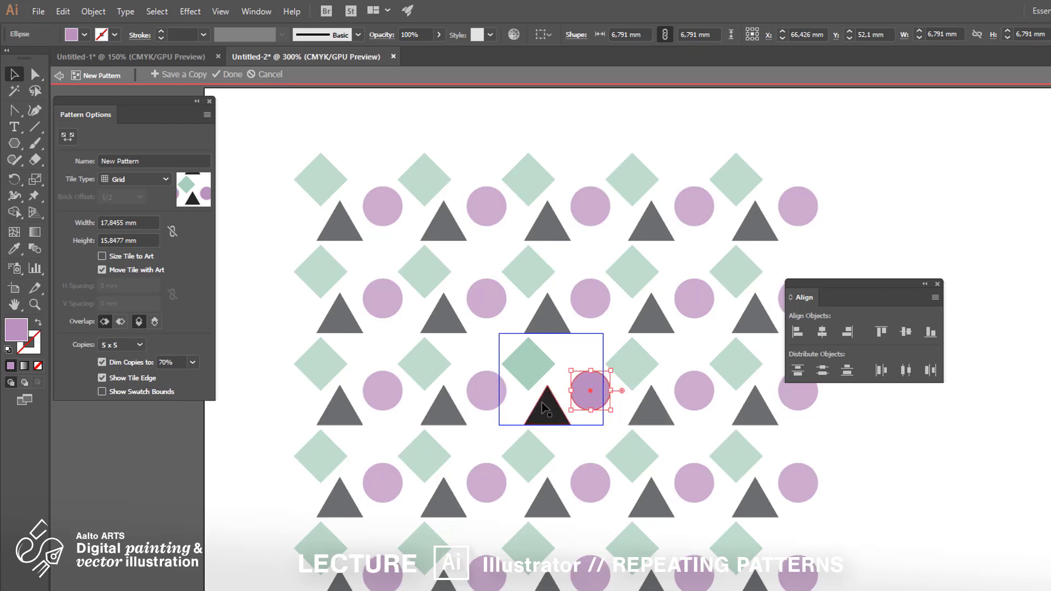
{"action": "left_click_drag", "start_coordinate": [545, 408], "coordinate": [551, 418]}
{"action": "mouse_move", "coordinate": [535, 369]}
{"action": "left_mouse_down"}
{"action": "mouse_move", "coordinate": [540, 383]}
{"action": "mouse_move", "coordinate": [541, 367]}
{"action": "left_mouse_up"}
{"action": "left_click", "coordinate": [561, 364]}
{"action": "left_click_drag", "start_coordinate": [561, 426], "coordinate": [553, 431]}
{"action": "left_click_drag", "start_coordinate": [546, 376], "coordinate": [545, 376]}
{"action": "mouse_move", "coordinate": [583, 395]}
{"action": "left_mouse_down"}
{"action": "mouse_move", "coordinate": [583, 378]}
{"action": "mouse_move", "coordinate": [579, 388]}
{"action": "left_mouse_up"}
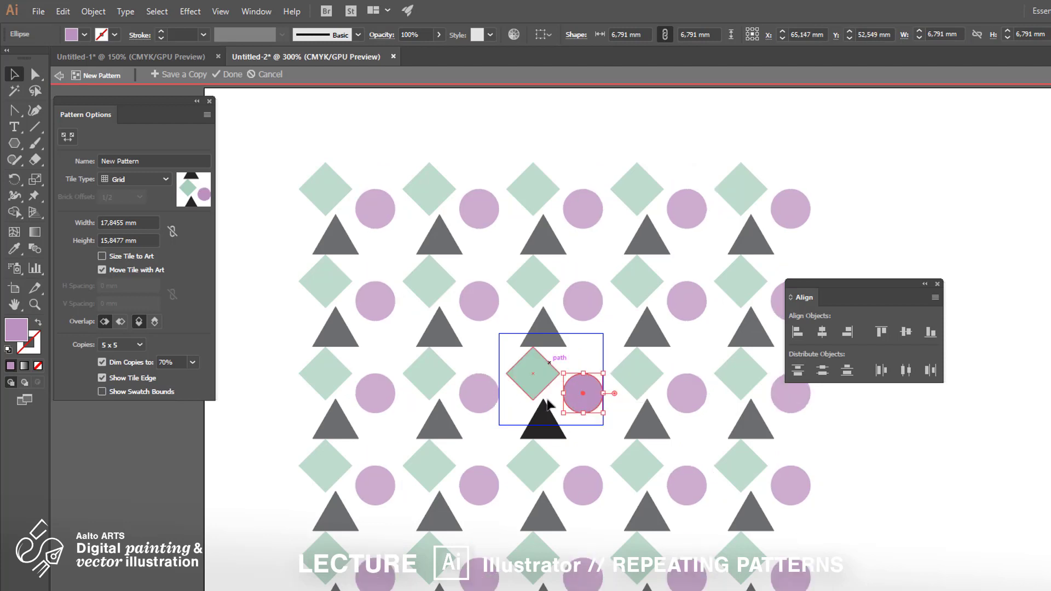
{"action": "left_click_drag", "start_coordinate": [554, 423], "coordinate": [550, 415]}
{"action": "left_click", "coordinate": [582, 391]}
{"action": "left_click_drag", "start_coordinate": [524, 366], "coordinate": [520, 362]}
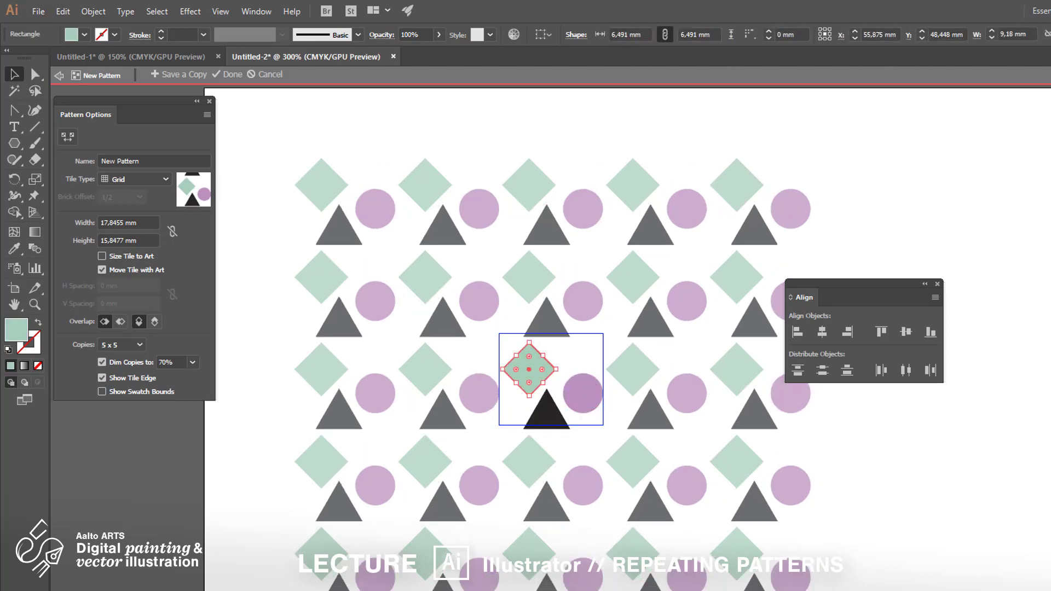
{"action": "left_click_drag", "start_coordinate": [598, 403], "coordinate": [602, 399]}
{"action": "left_click", "coordinate": [567, 353]}
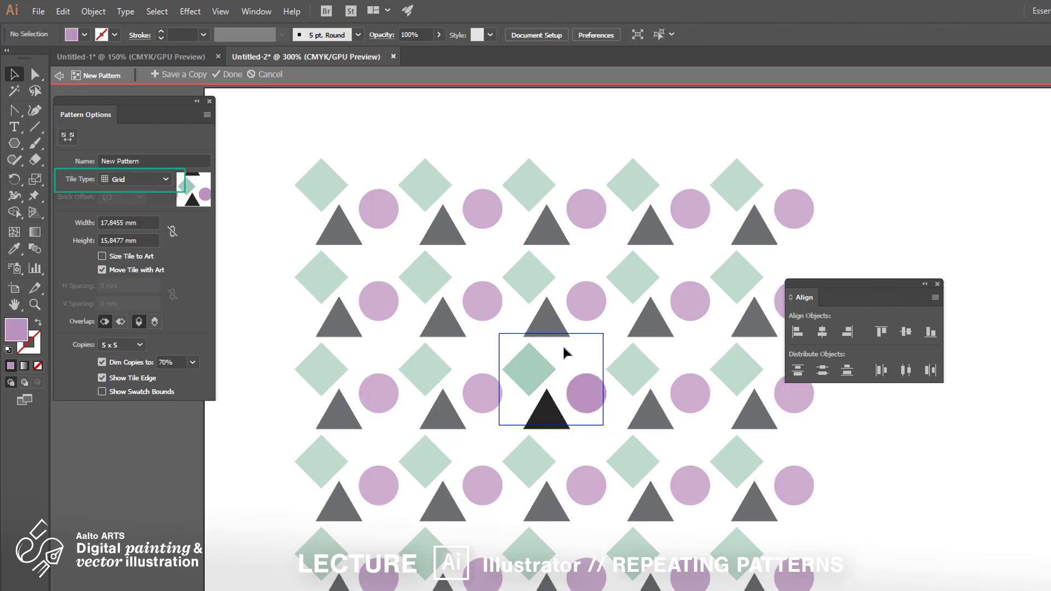
Step: Try the brick and hex tile types, set the pattern to Brick by Row, and finish pattern editing
{"action": "left_click", "coordinate": [164, 180]}
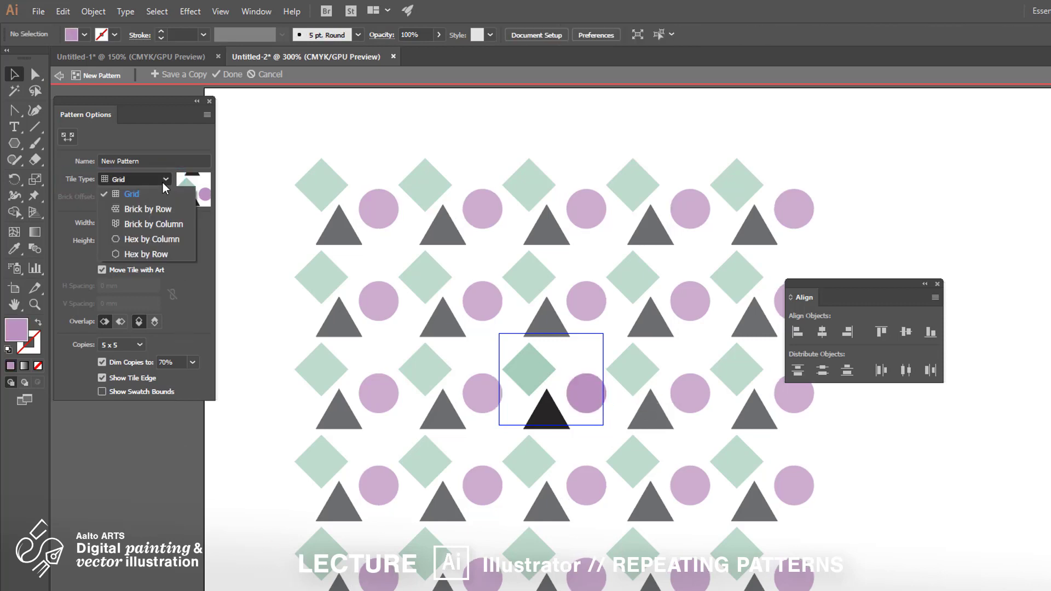
{"action": "left_click", "coordinate": [162, 213]}
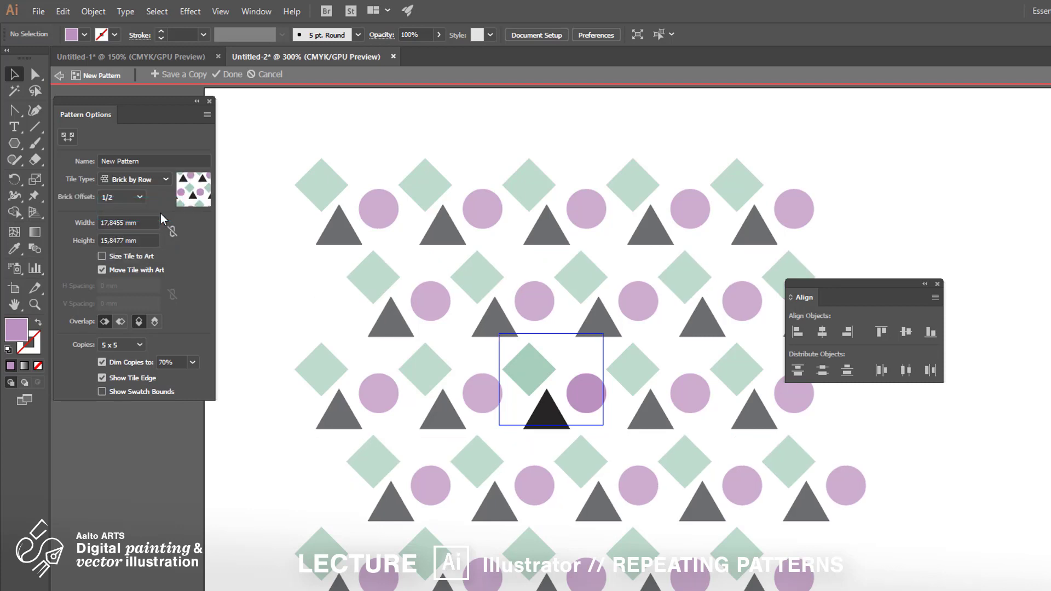
{"action": "left_click", "coordinate": [158, 180]}
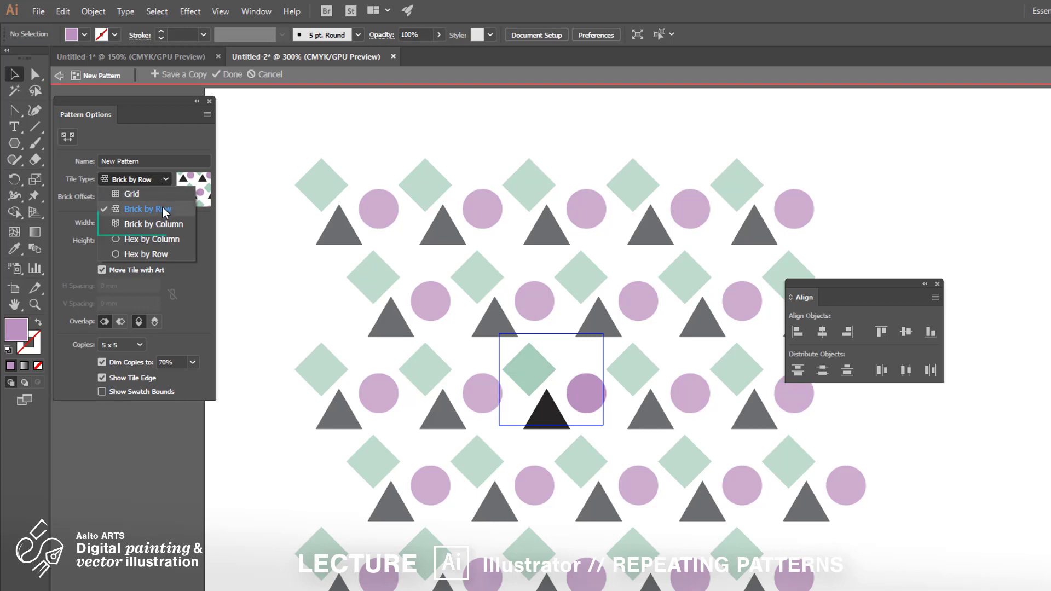
{"action": "left_click", "coordinate": [172, 226]}
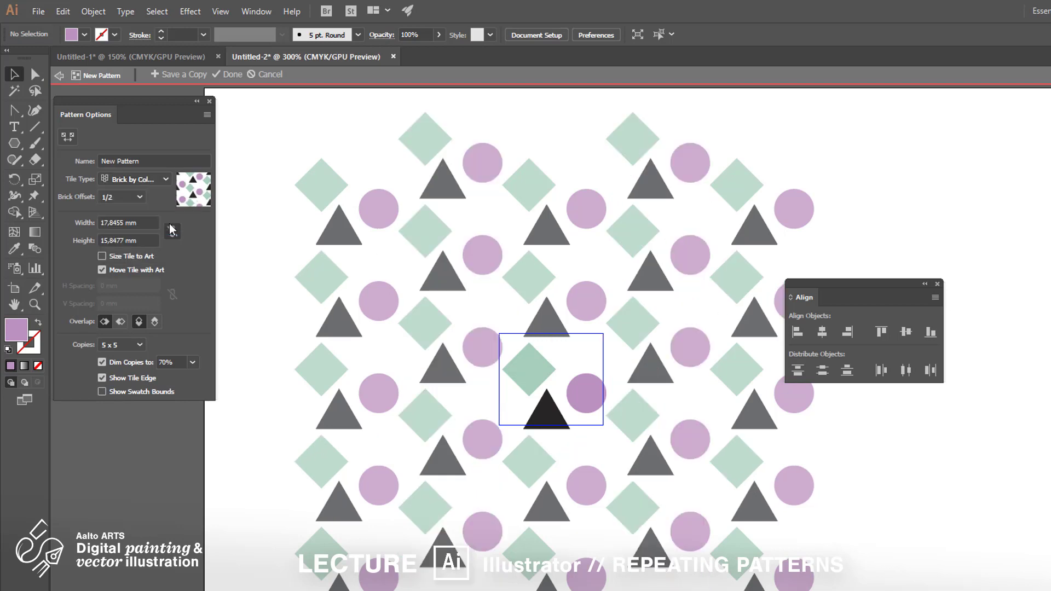
{"action": "left_click", "coordinate": [166, 183]}
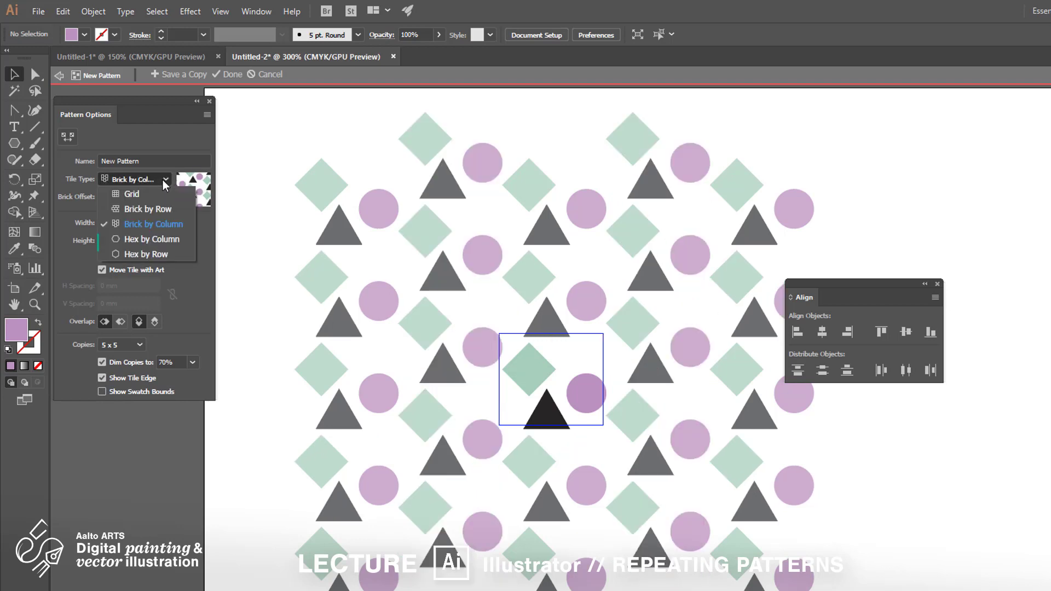
{"action": "left_click", "coordinate": [169, 241]}
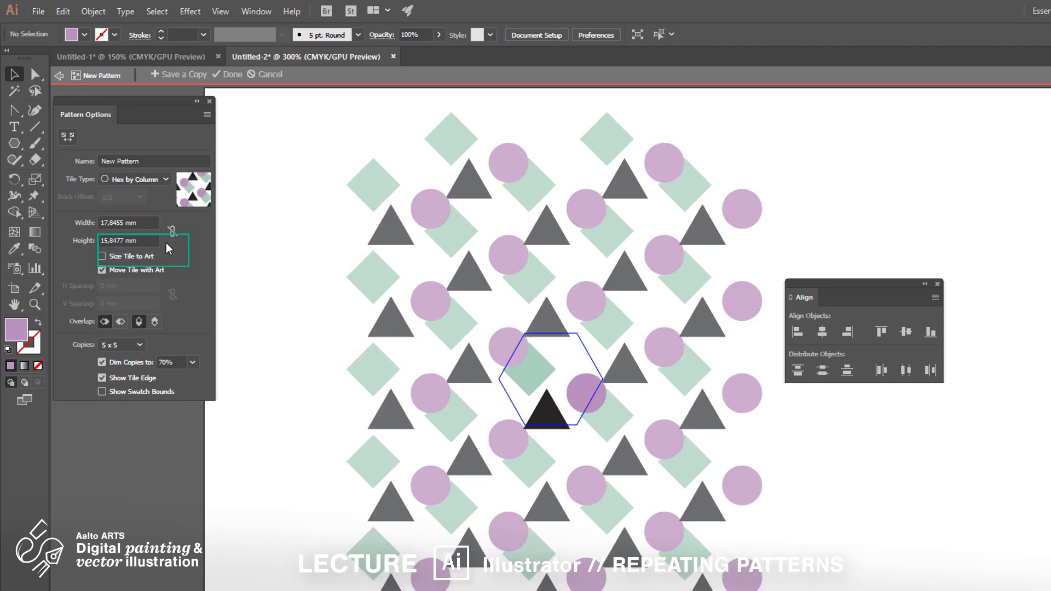
{"action": "left_click", "coordinate": [164, 181]}
{"action": "left_click", "coordinate": [159, 254]}
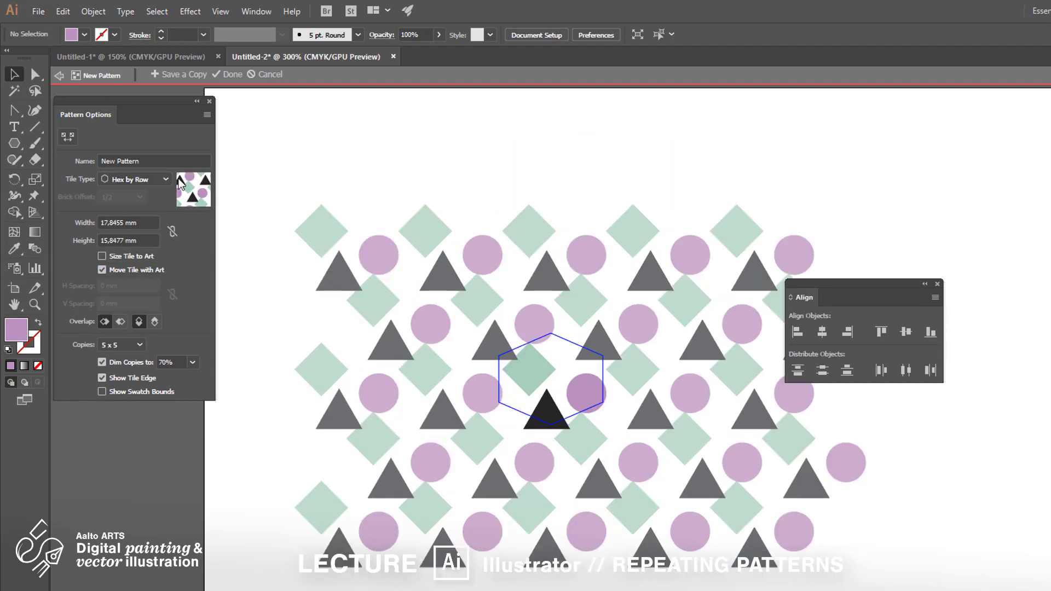
{"action": "left_click", "coordinate": [164, 181]}
{"action": "left_click", "coordinate": [160, 210]}
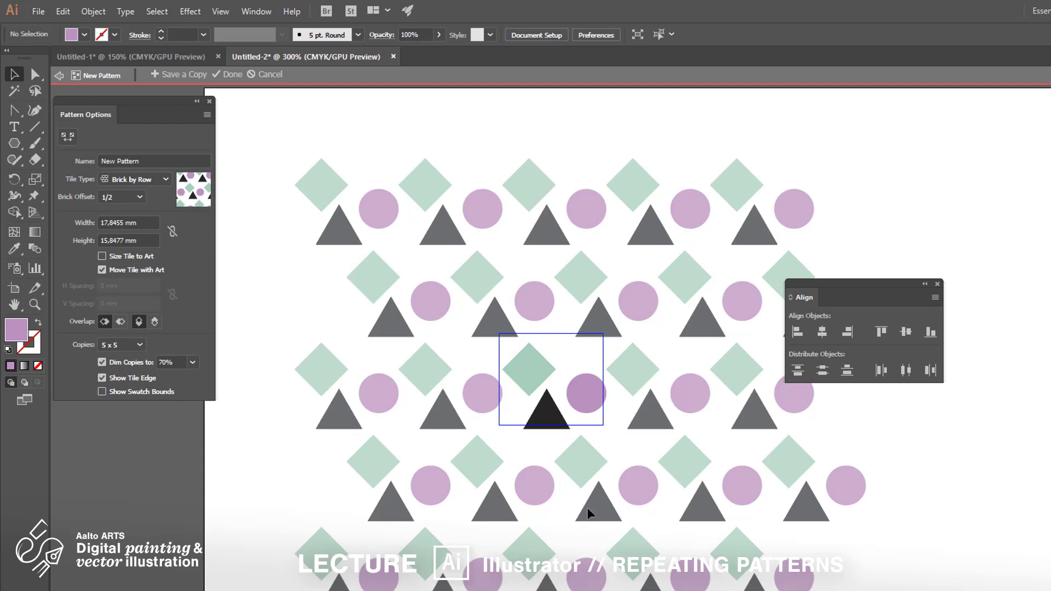
{"action": "left_click", "coordinate": [233, 76]}
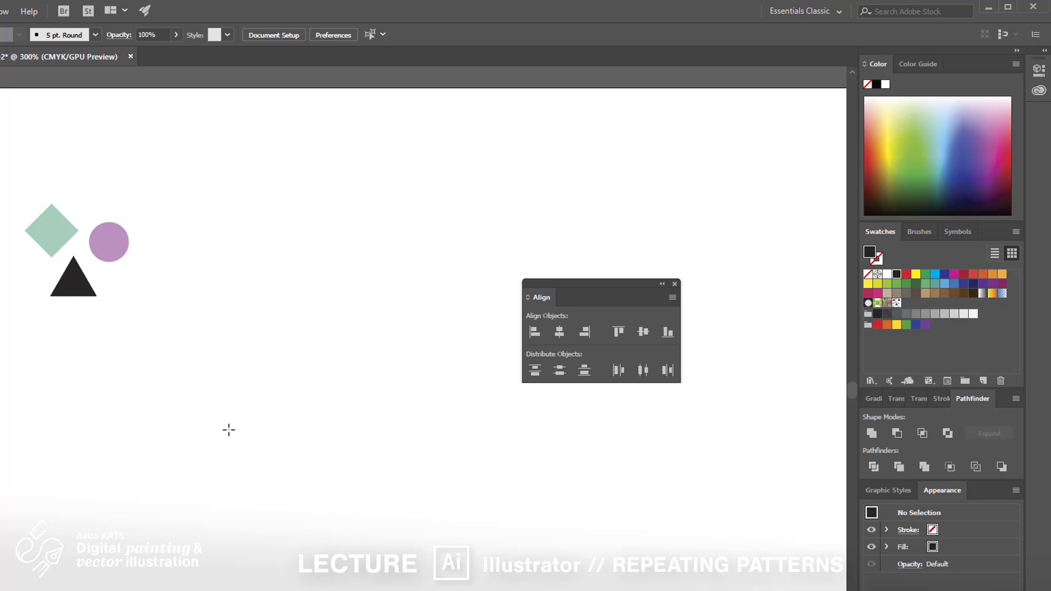
Step: Draw a rectangle about 87 × 72 mm and fill it with the new pattern swatch
{"action": "scroll", "coordinate": [228, 430], "scroll_direction": "down", "scroll_amount": 1}
{"action": "left_click_drag", "start_coordinate": [292, 484], "coordinate": [112, 364]}
{"action": "key", "text": "m"}
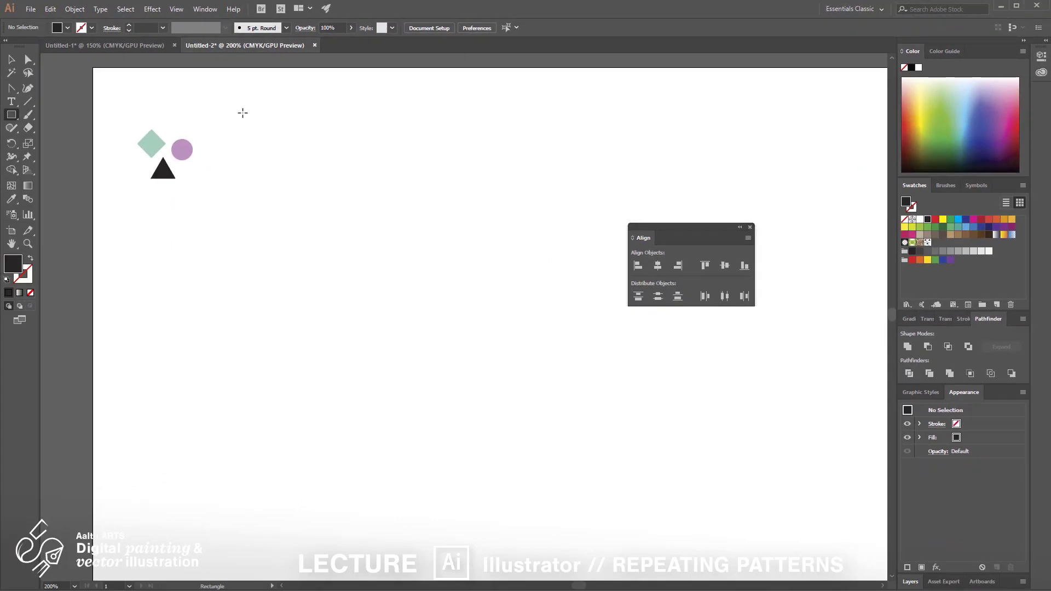
{"action": "left_click_drag", "start_coordinate": [243, 112], "coordinate": [512, 336]}
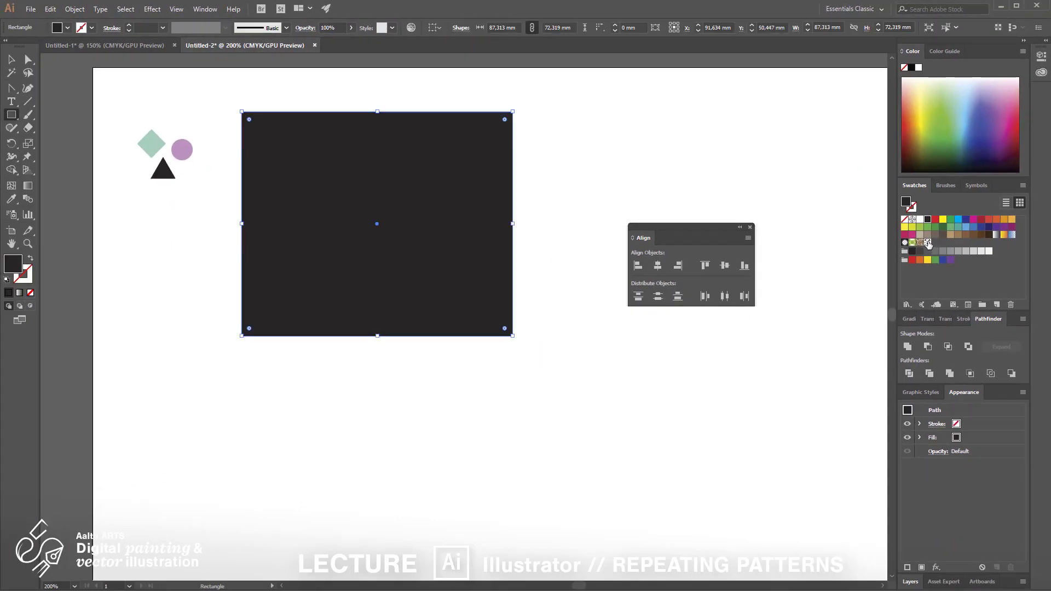
{"action": "left_click", "coordinate": [929, 242]}
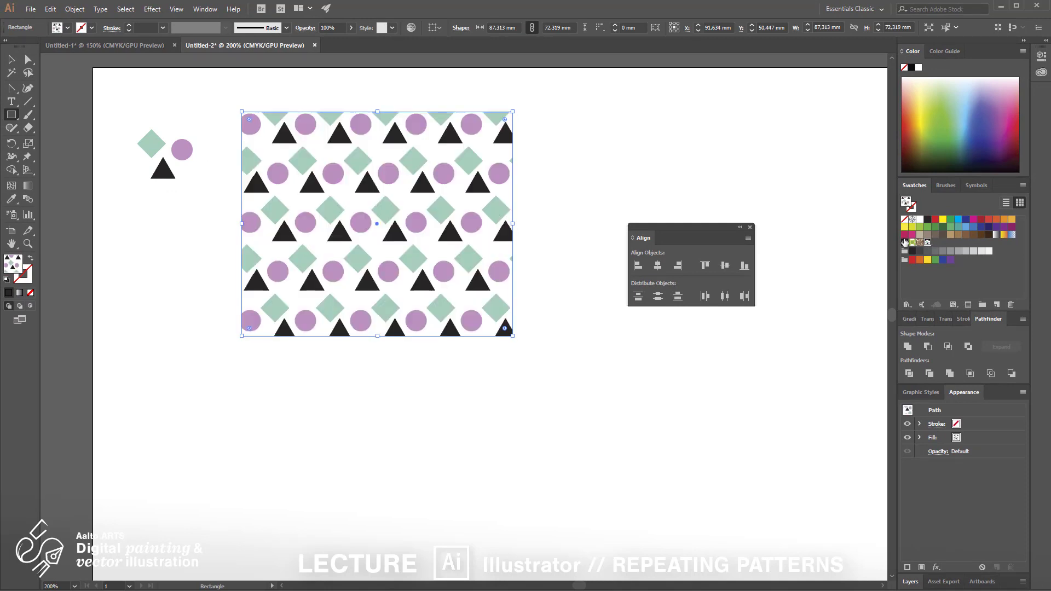
{"action": "key", "text": "v"}
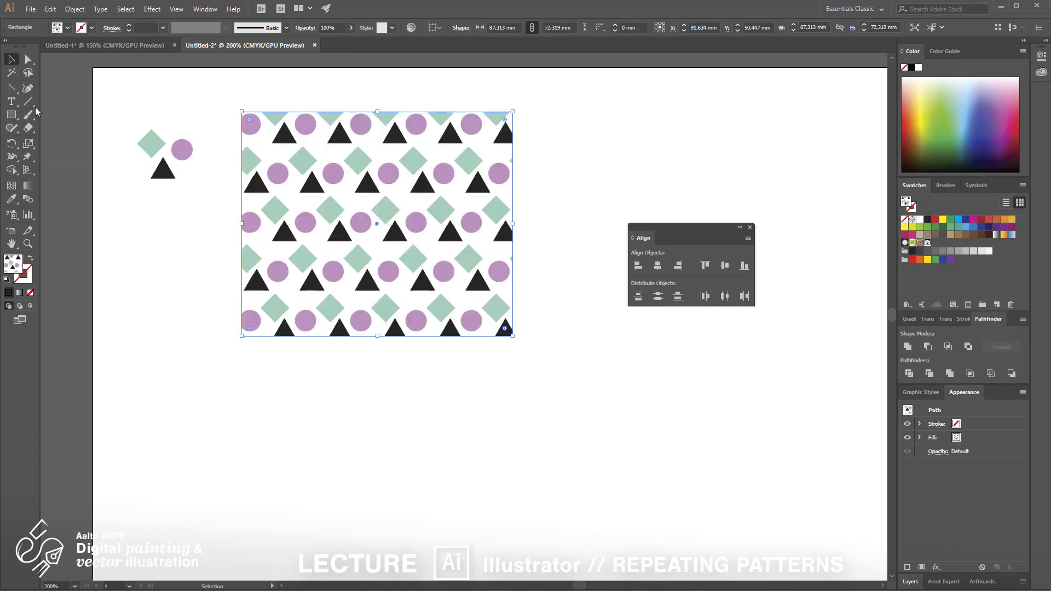
{"action": "left_click", "coordinate": [146, 294]}
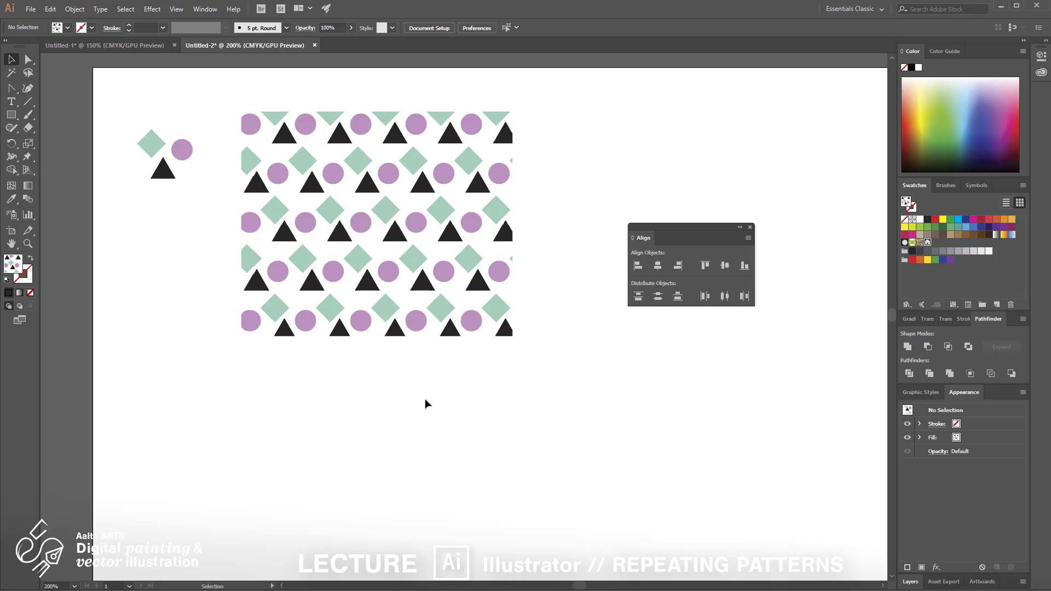
Step: Resize the patterned rectangle to about 54 × 41 mm
{"action": "left_click", "coordinate": [493, 327]}
{"action": "left_click_drag", "start_coordinate": [513, 337], "coordinate": [522, 399]}
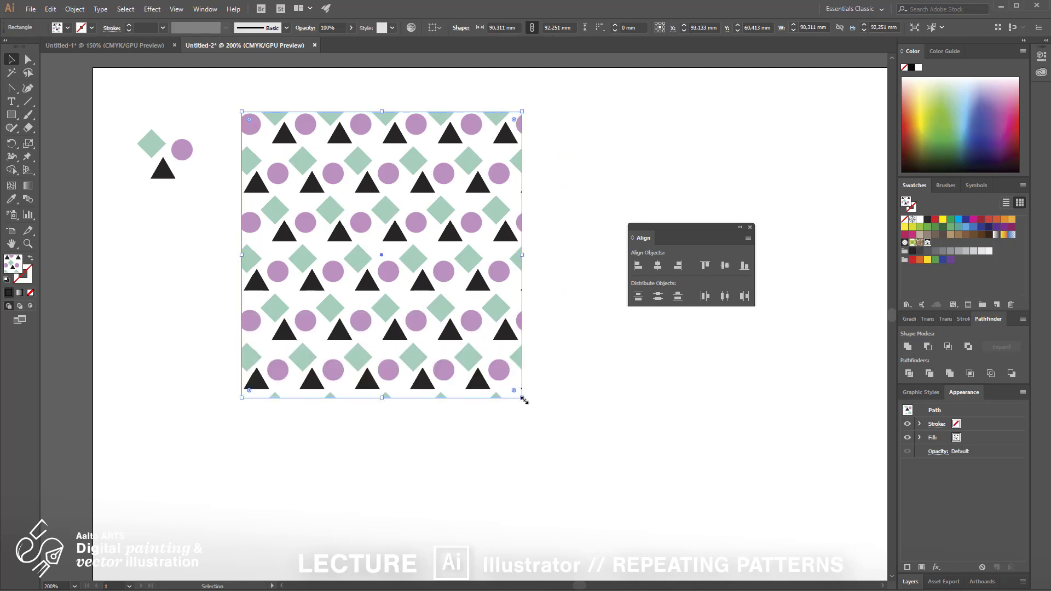
{"action": "left_click_drag", "start_coordinate": [240, 121], "coordinate": [301, 207]}
{"action": "left_click_drag", "start_coordinate": [523, 398], "coordinate": [469, 335]}
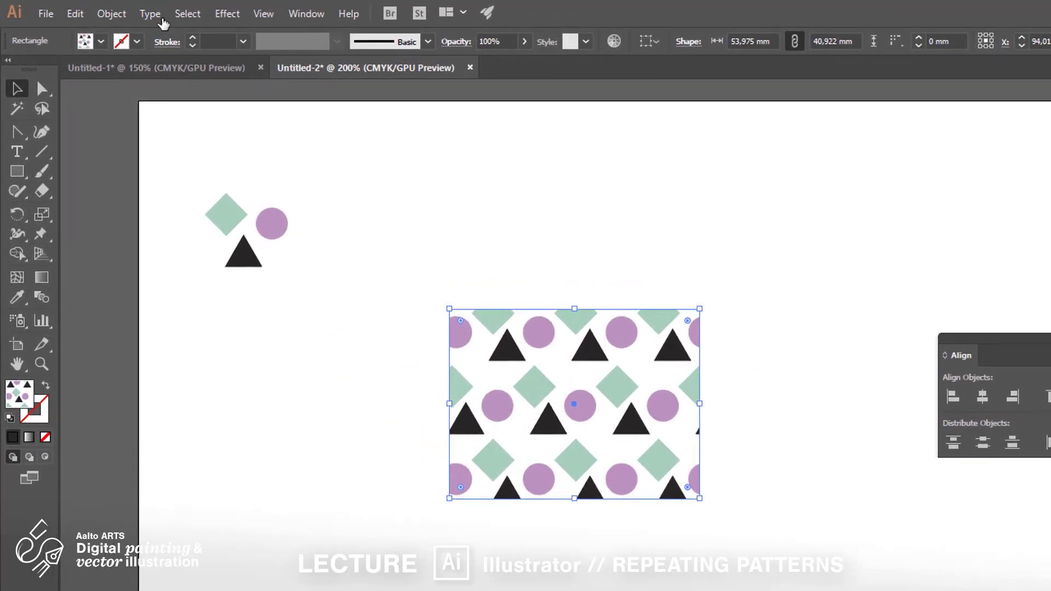
Step: Open the Scale options for the patterned rectangle and review them, confirming at 100% uniform
{"action": "left_click", "coordinate": [117, 21]}
{"action": "mouse_move", "coordinate": [165, 32]}
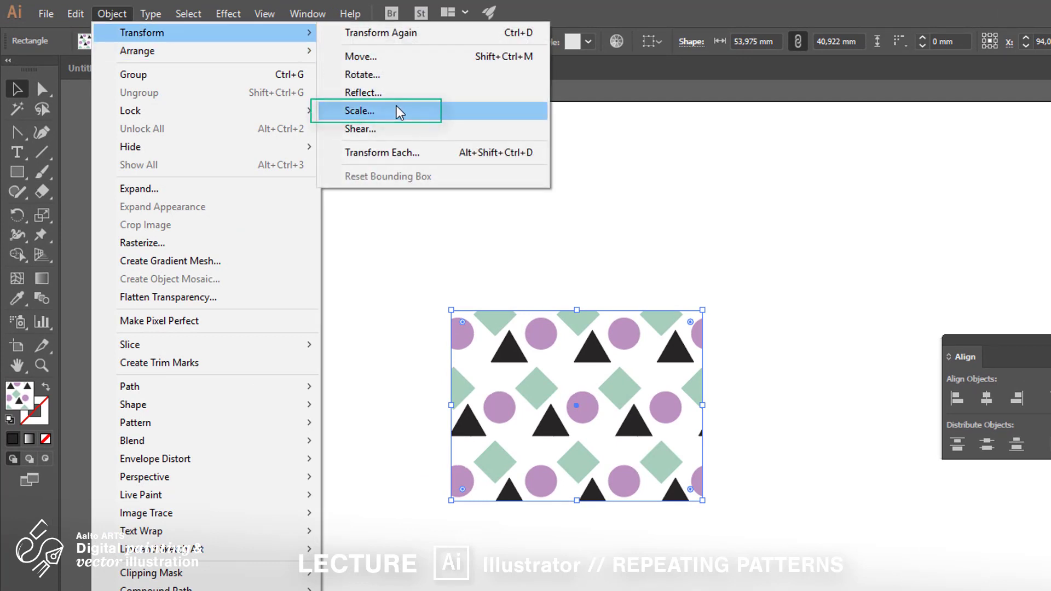
{"action": "left_click", "coordinate": [44, 222]}
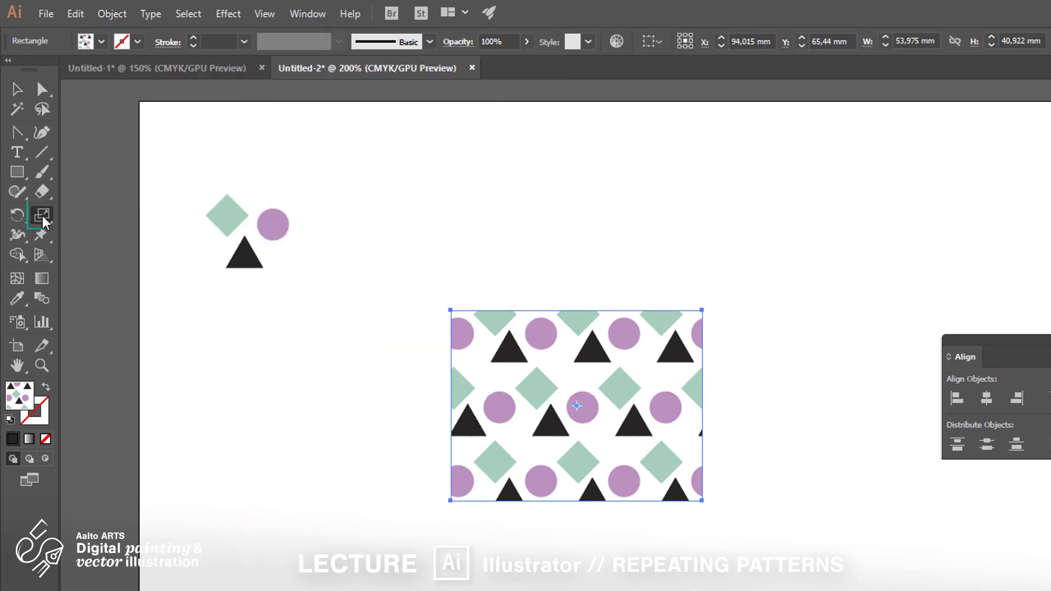
{"action": "double_click", "coordinate": [44, 221]}
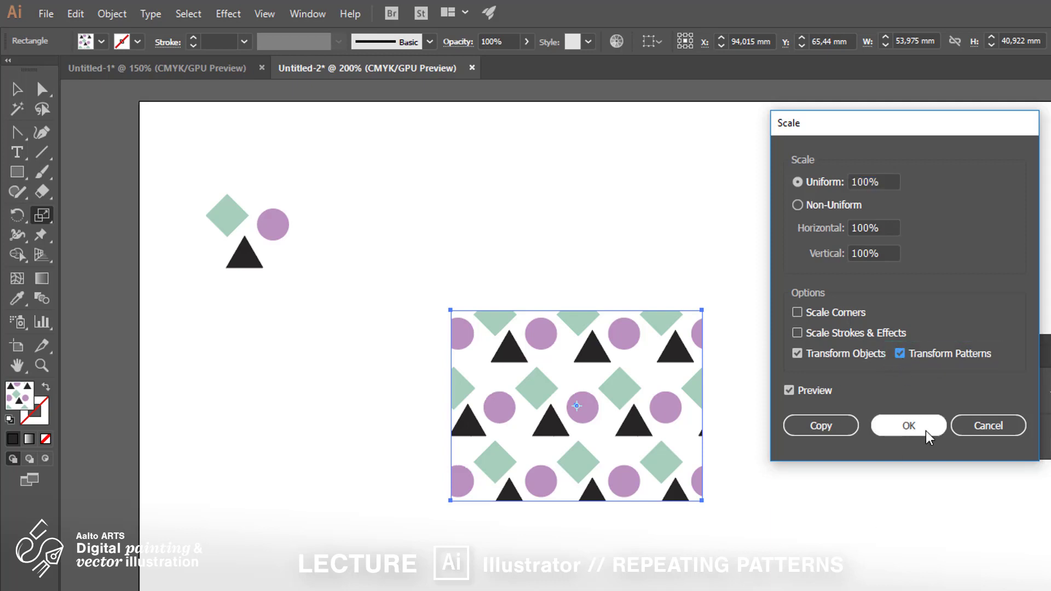
{"action": "left_click", "coordinate": [911, 425]}
{"action": "left_click", "coordinate": [21, 94]}
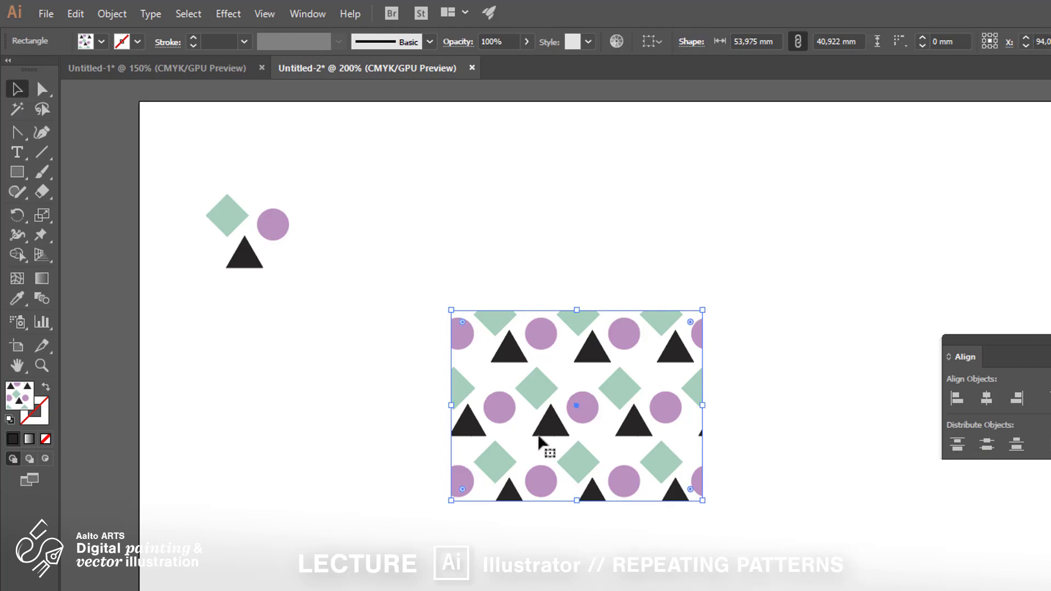
Step: Scale the rectangle together with its pattern down to about 25 × 19 mm
{"action": "left_click_drag", "start_coordinate": [701, 499], "coordinate": [852, 590]}
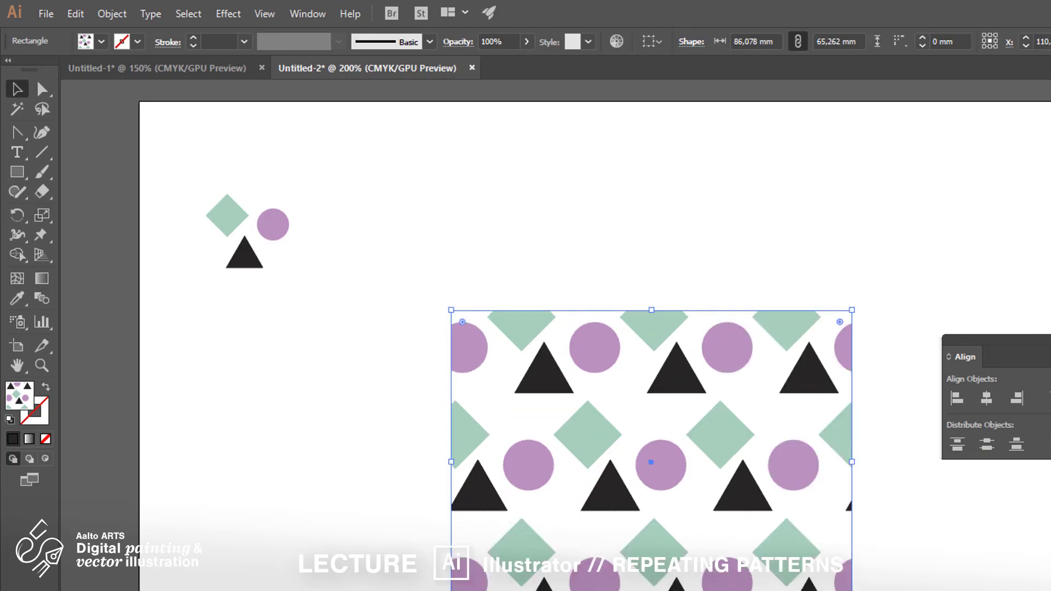
{"action": "left_click_drag", "start_coordinate": [852, 590], "coordinate": [567, 397]}
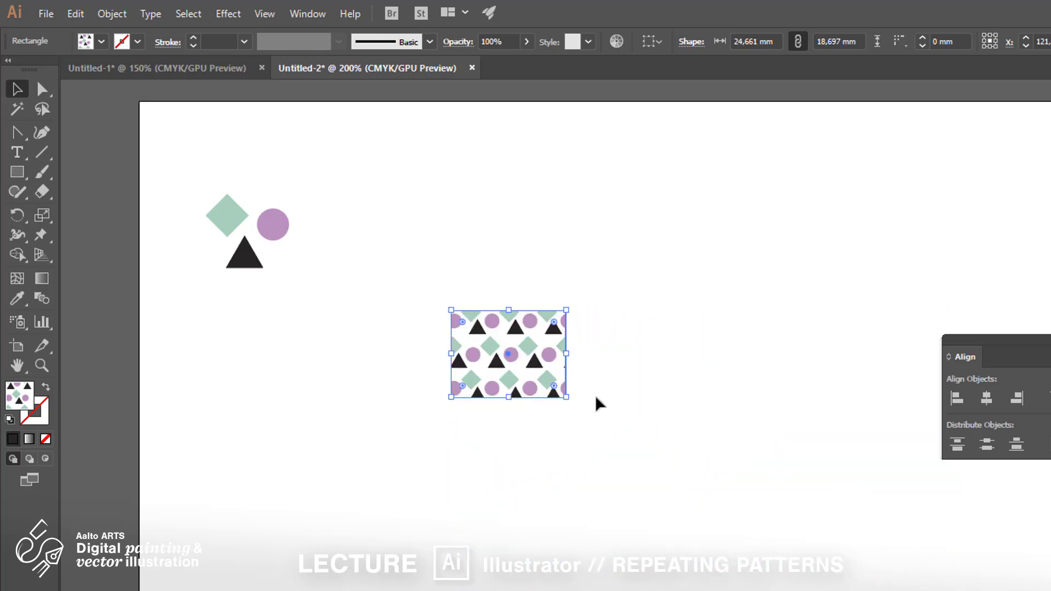
{"action": "left_click", "coordinate": [641, 467]}
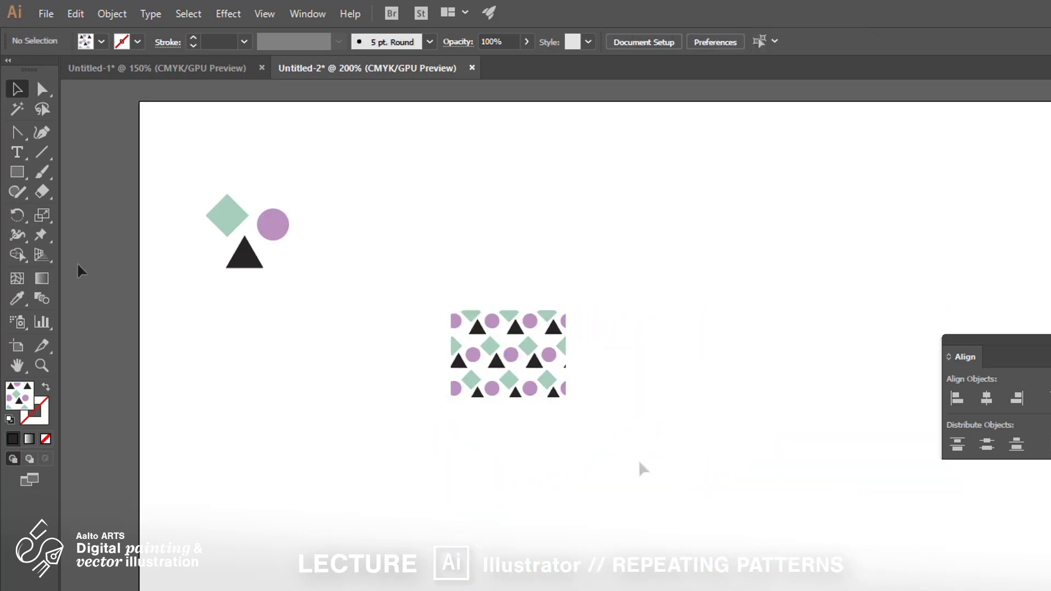
Step: Open the Scale options and turn off Transform Patterns so scaling affects only the object
{"action": "double_click", "coordinate": [42, 215]}
{"action": "left_click", "coordinate": [900, 354]}
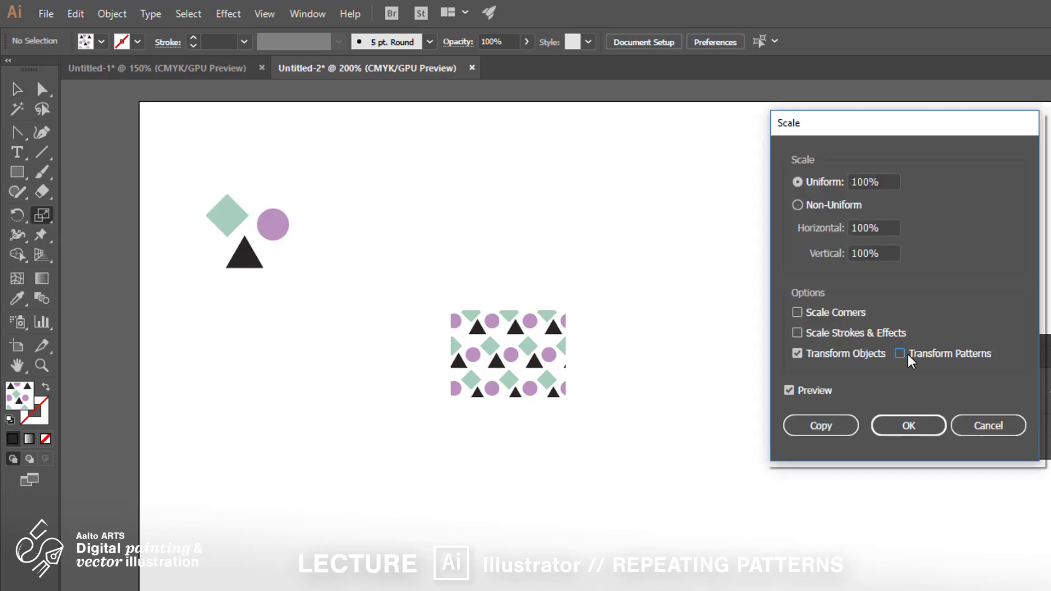
{"action": "left_click", "coordinate": [930, 437]}
Step: Enlarge the patterned rectangle to about 71 × 57 mm without scaling its pattern, and move it up and left
{"action": "key", "text": "v"}
{"action": "left_click", "coordinate": [561, 392]}
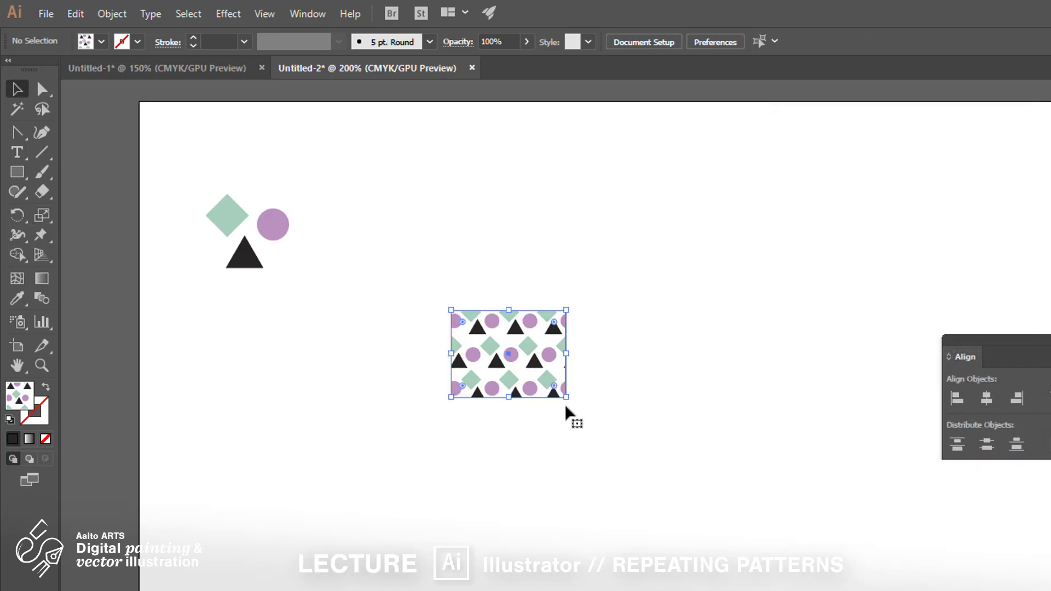
{"action": "left_click_drag", "start_coordinate": [566, 397], "coordinate": [784, 571]}
{"action": "left_click", "coordinate": [830, 575]}
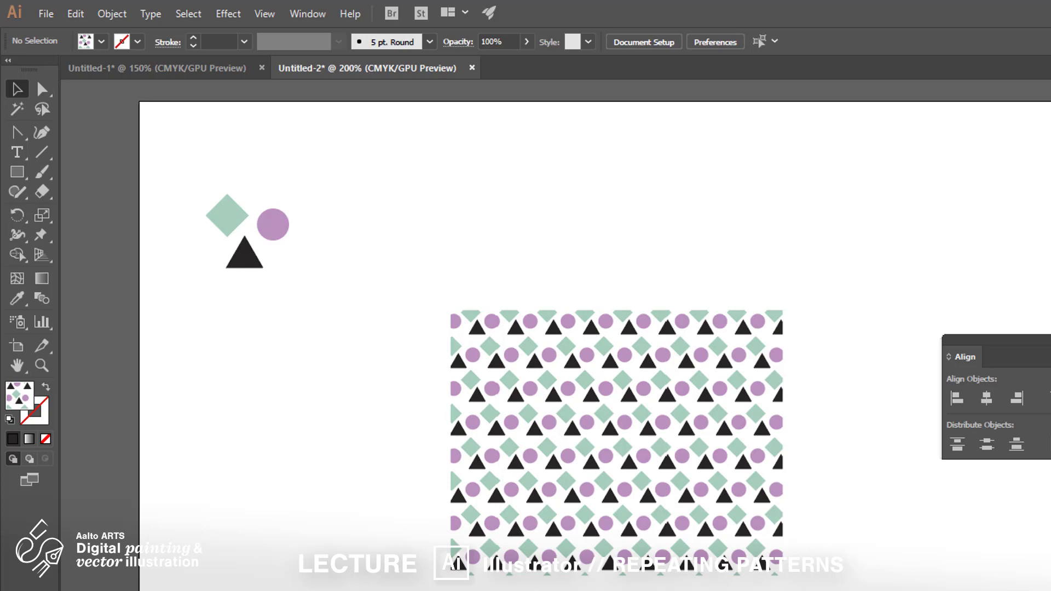
{"action": "left_click_drag", "start_coordinate": [692, 562], "coordinate": [559, 370]}
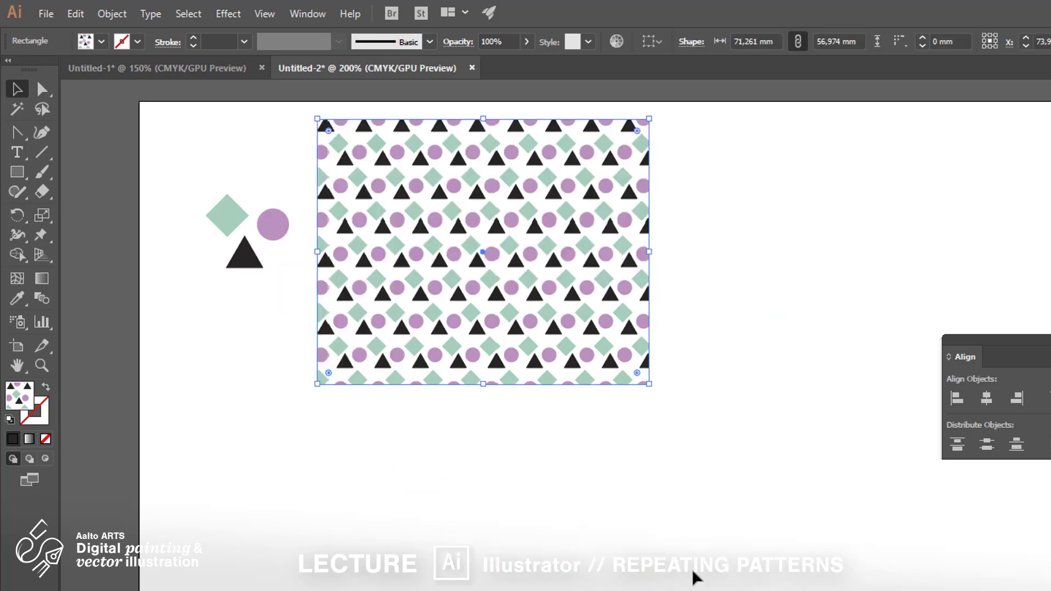
{"action": "left_click", "coordinate": [693, 570]}
Step: Draw a second rectangle about 71 × 57 mm exactly over the patterned rectangle
{"action": "left_click_drag", "start_coordinate": [521, 401], "coordinate": [748, 403]}
{"action": "left_click", "coordinate": [127, 183]}
{"action": "left_click", "coordinate": [17, 172]}
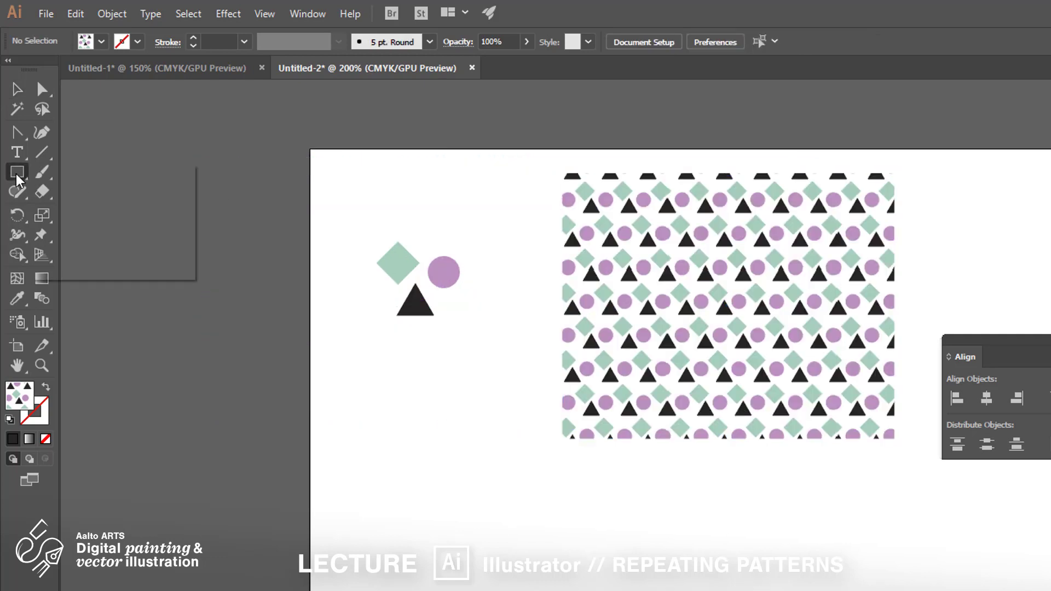
{"action": "left_click_drag", "start_coordinate": [563, 173], "coordinate": [894, 438]}
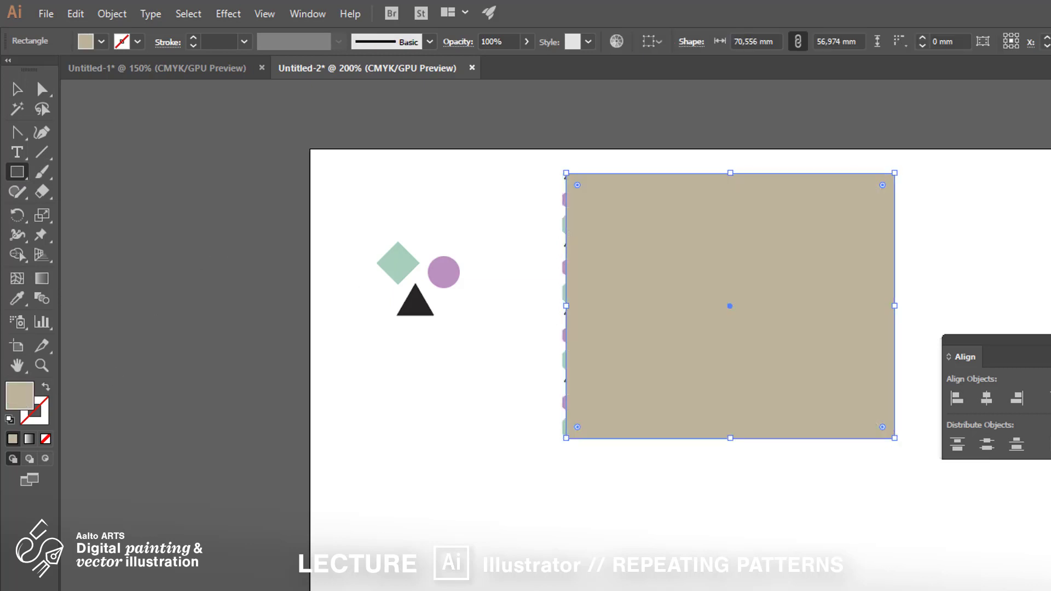
Step: Send the new rectangle behind the patterned one and fill it with blue as a background
{"action": "right_click", "coordinate": [728, 324]}
{"action": "mouse_move", "coordinate": [816, 585]}
{"action": "left_click", "coordinate": [657, 590]}
{"action": "left_click", "coordinate": [16, 92]}
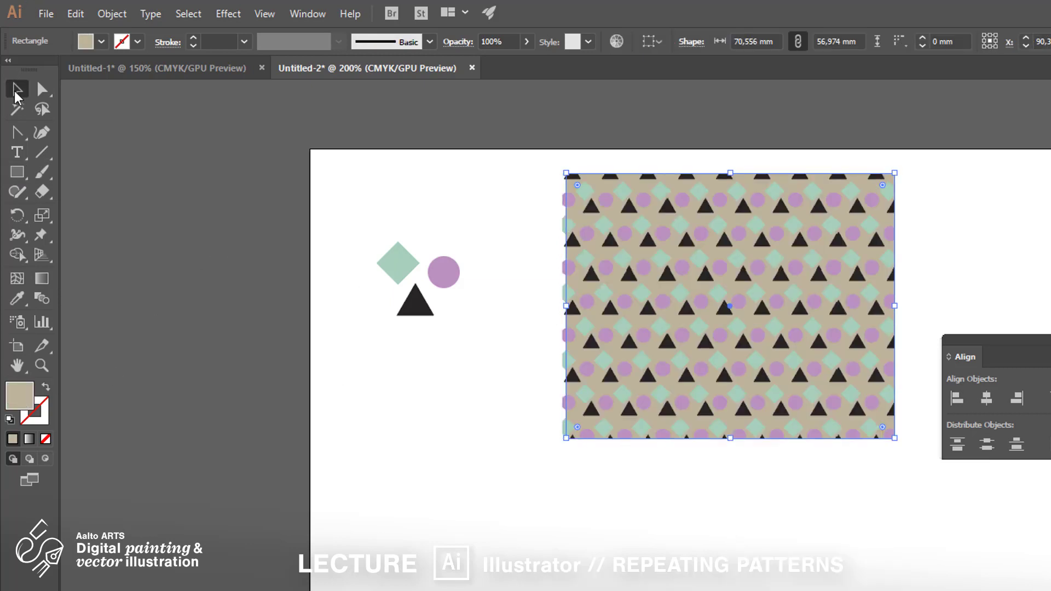
{"action": "left_click", "coordinate": [1050, 313]}
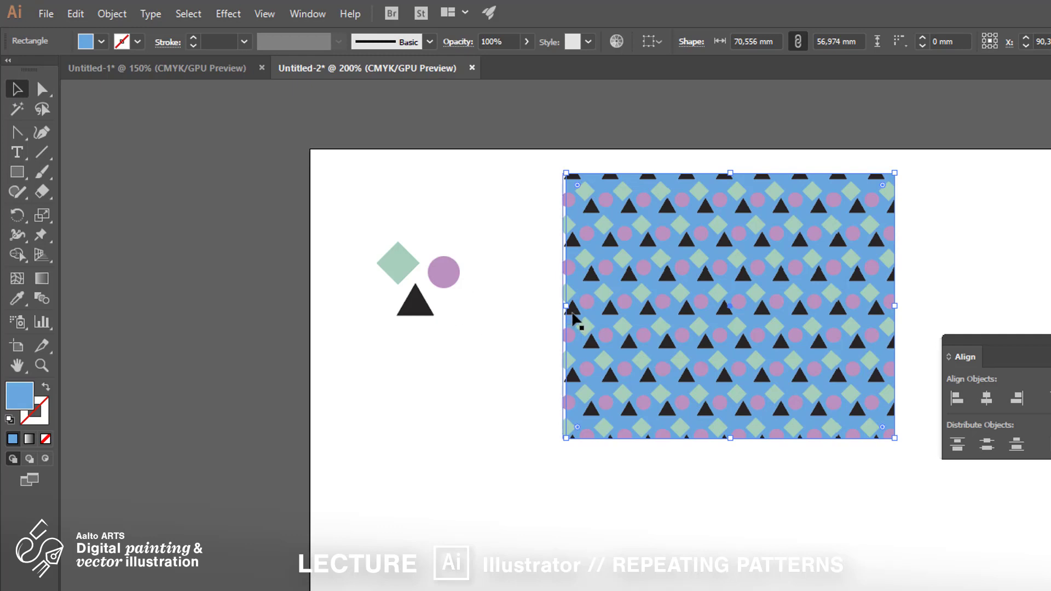
{"action": "left_click", "coordinate": [930, 531]}
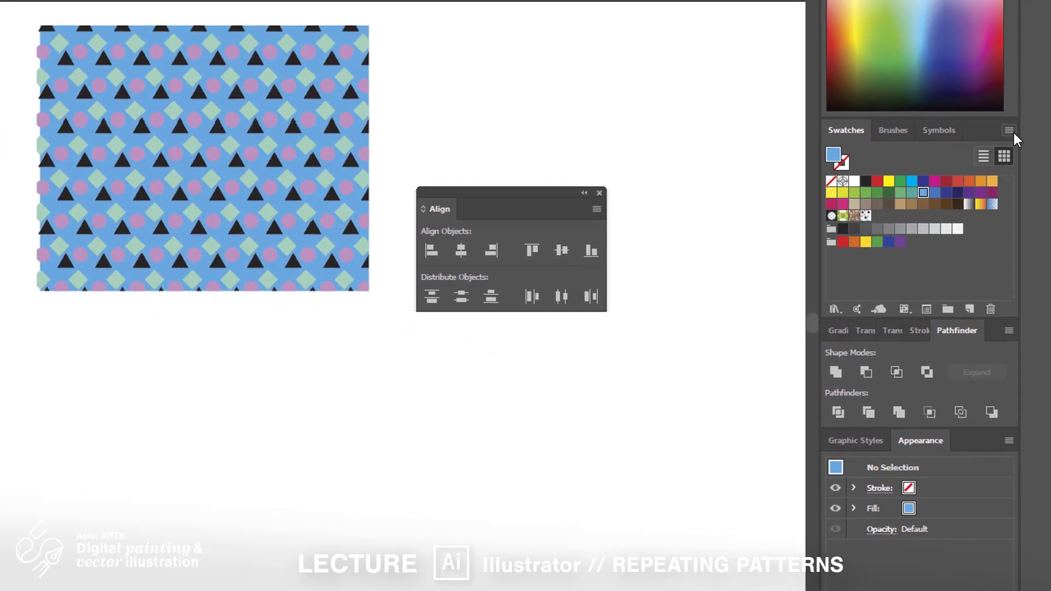
{"action": "left_click", "coordinate": [1014, 133]}
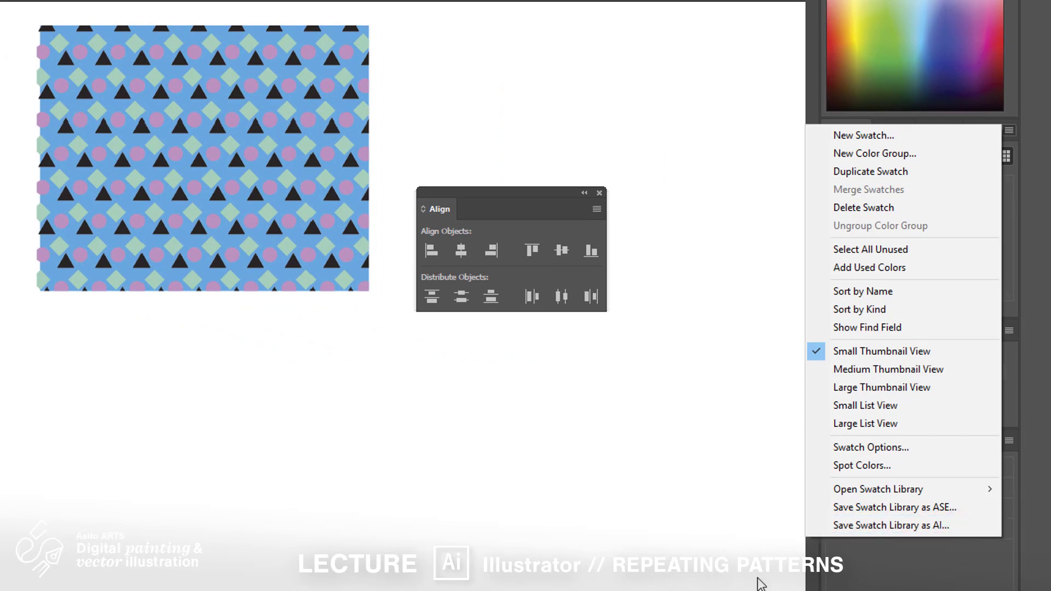
{"action": "left_click", "coordinate": [902, 529]}
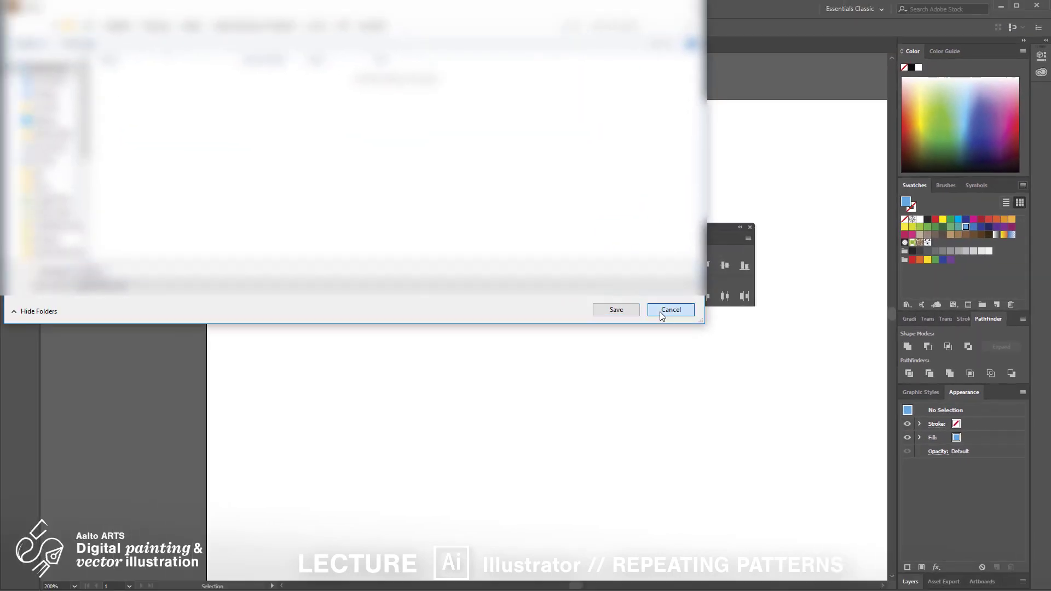
{"action": "left_click", "coordinate": [671, 309]}
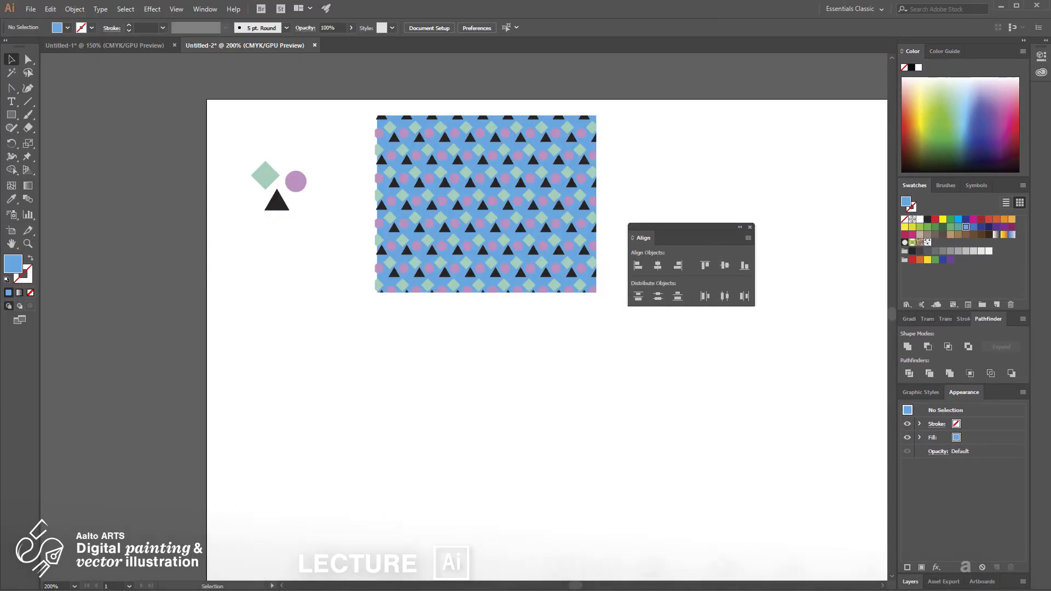